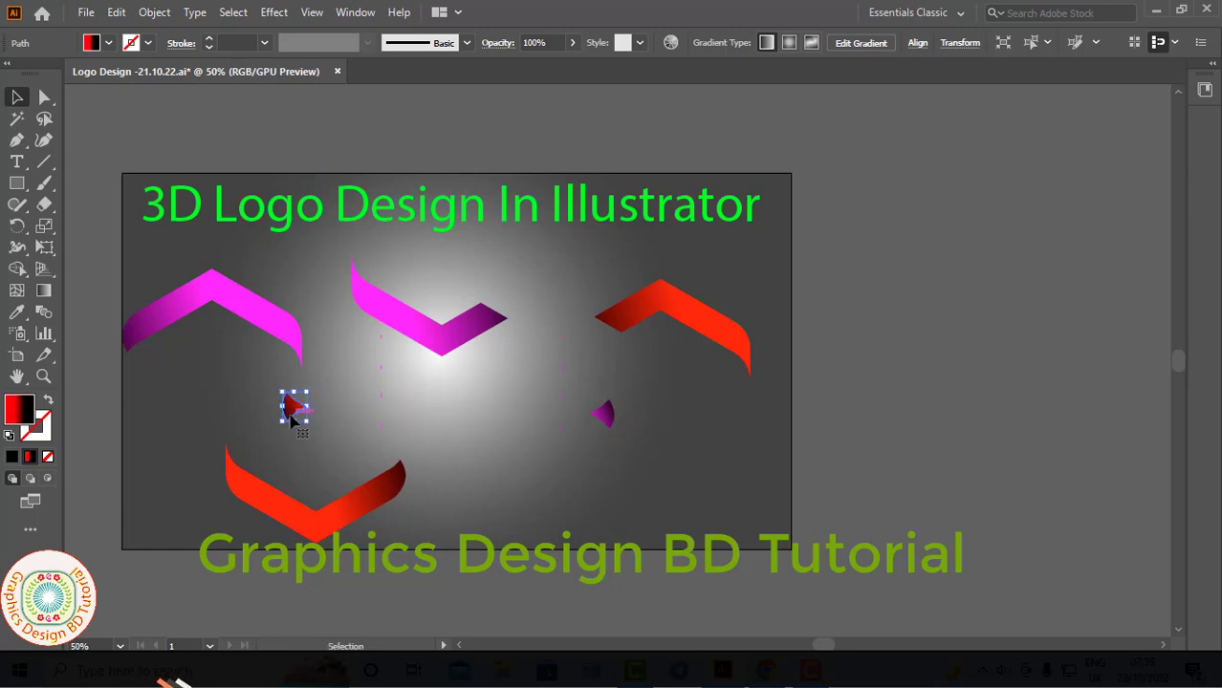
# - Undo the title move and the ribbon piece moves until the interlocked logo is back together in the artboard's centre
pyautogui.moveTo(478, 228); pyautogui.dragTo(540, 151)
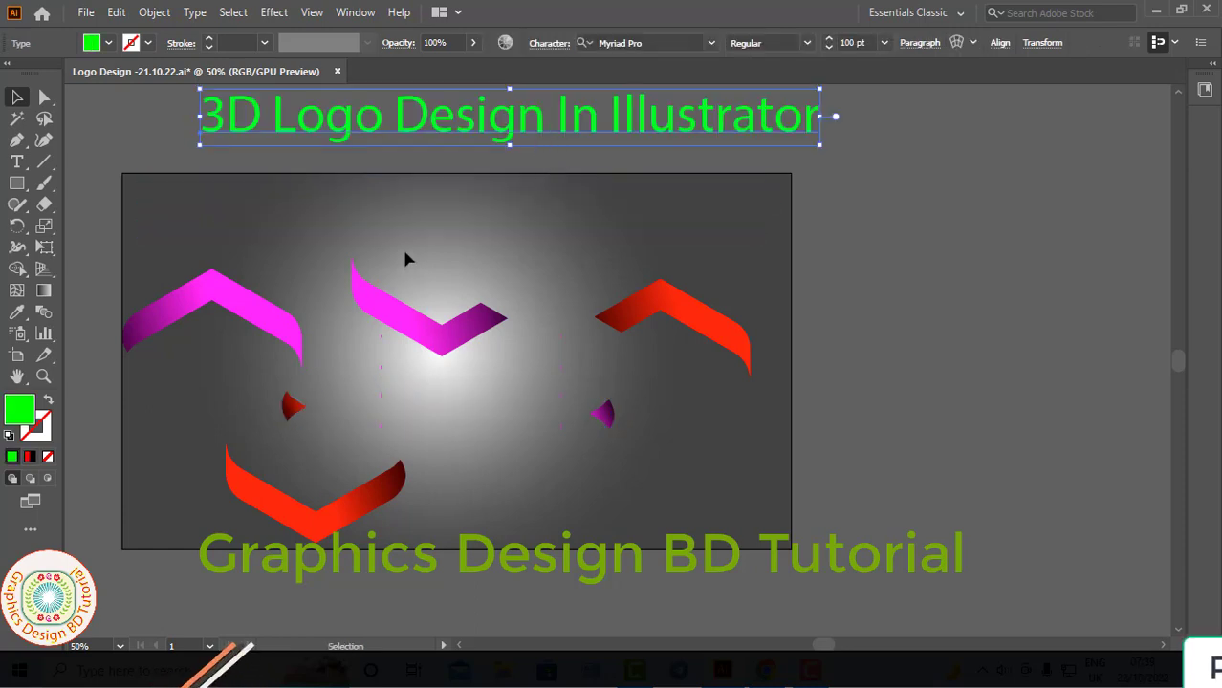
pyautogui.hotkey('ctrl', 'z')
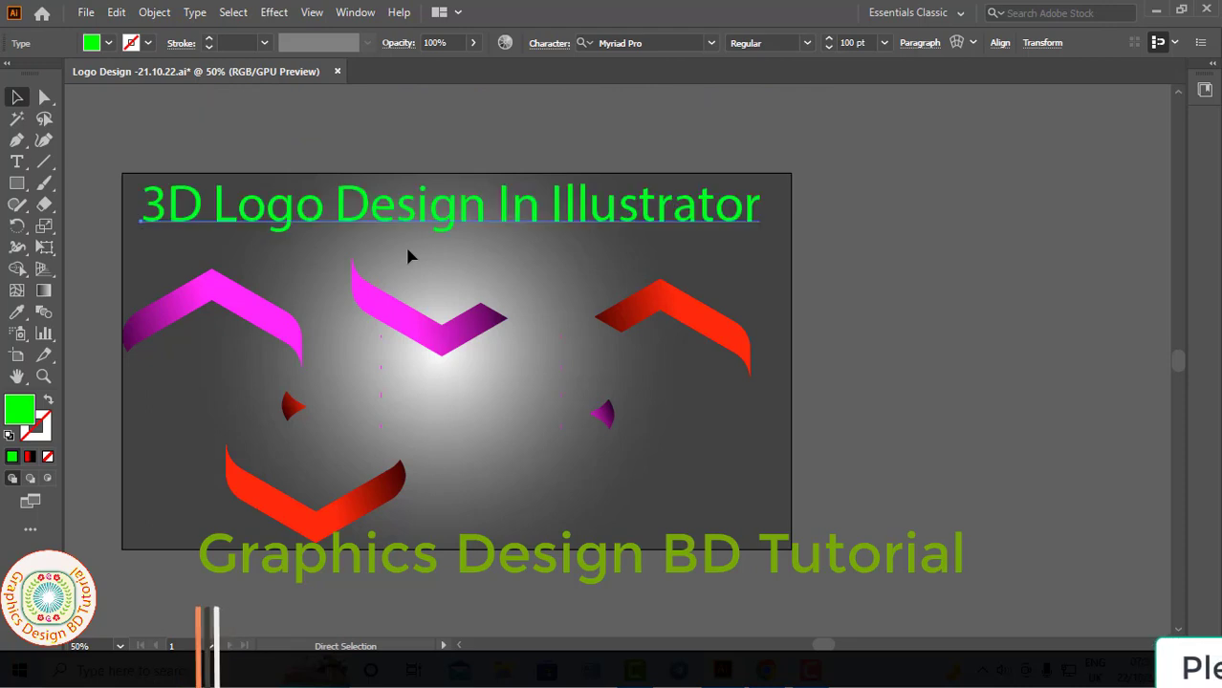
pyautogui.hotkey('ctrl', 'z')
pyautogui.hotkey('ctrl', 'z')
pyautogui.hotkey('ctrl', 'z')
pyautogui.hotkey('ctrl', 'z')
pyautogui.hotkey('ctrl', 'z')
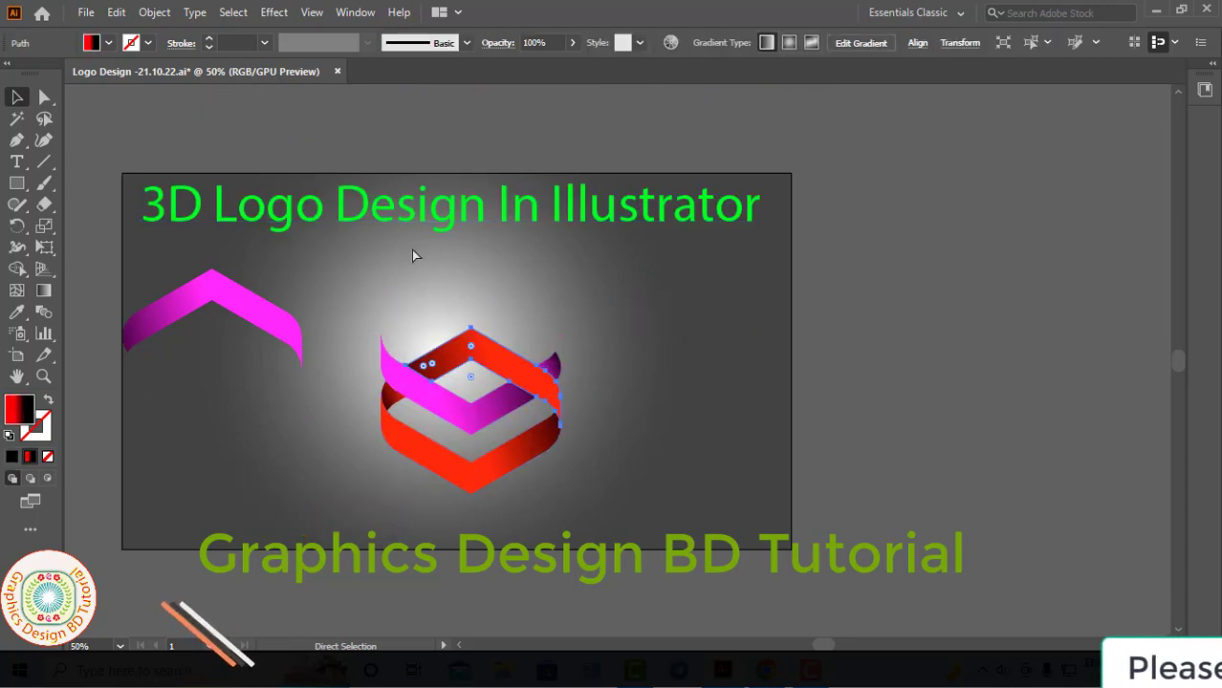
pyautogui.hotkey('ctrl', 'z')
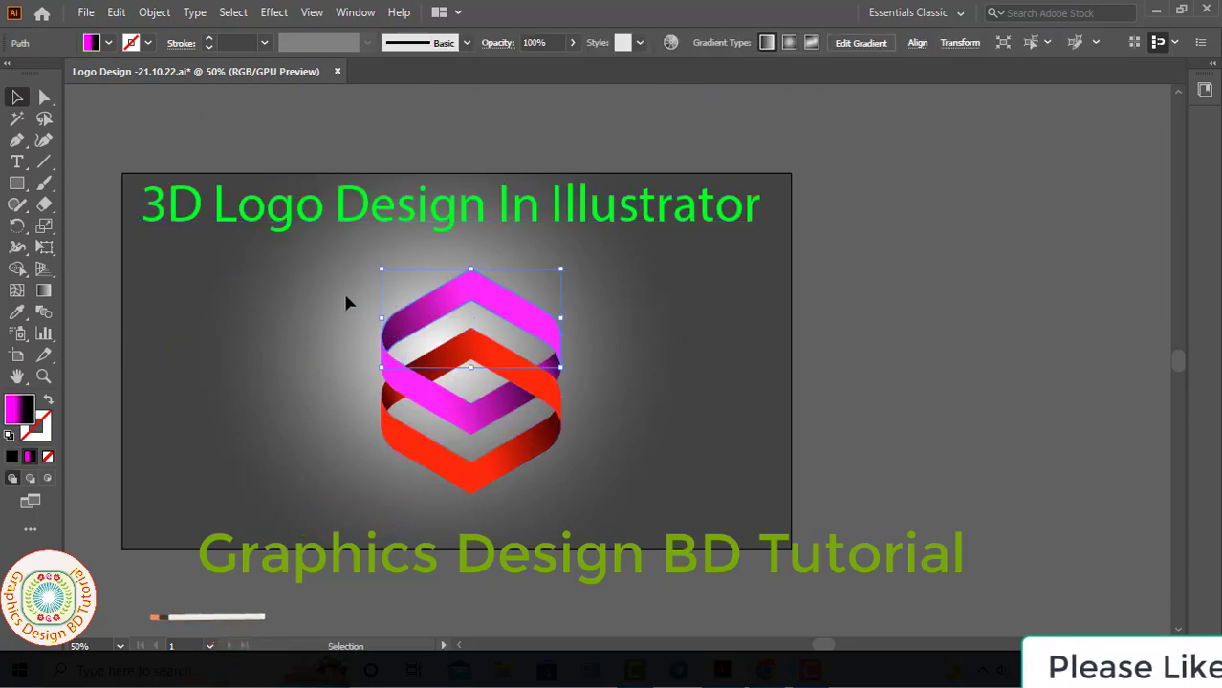
pyautogui.hotkey('ctrl', 'z')
# - Undo one more change and set the title text's fill to bright green
pyautogui.hotkey('ctrl', 'z')
pyautogui.click(323, 348)
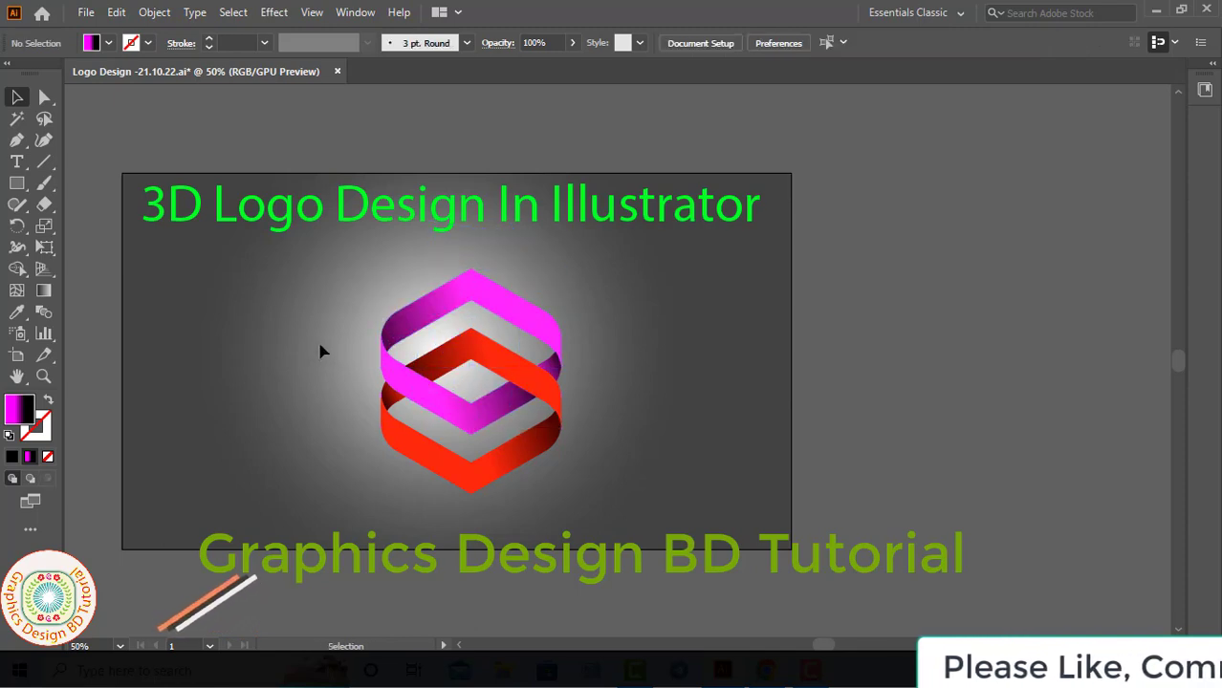
pyautogui.hotkey('ctrl', 'a')
pyautogui.hotkey('ctrl', 'z')
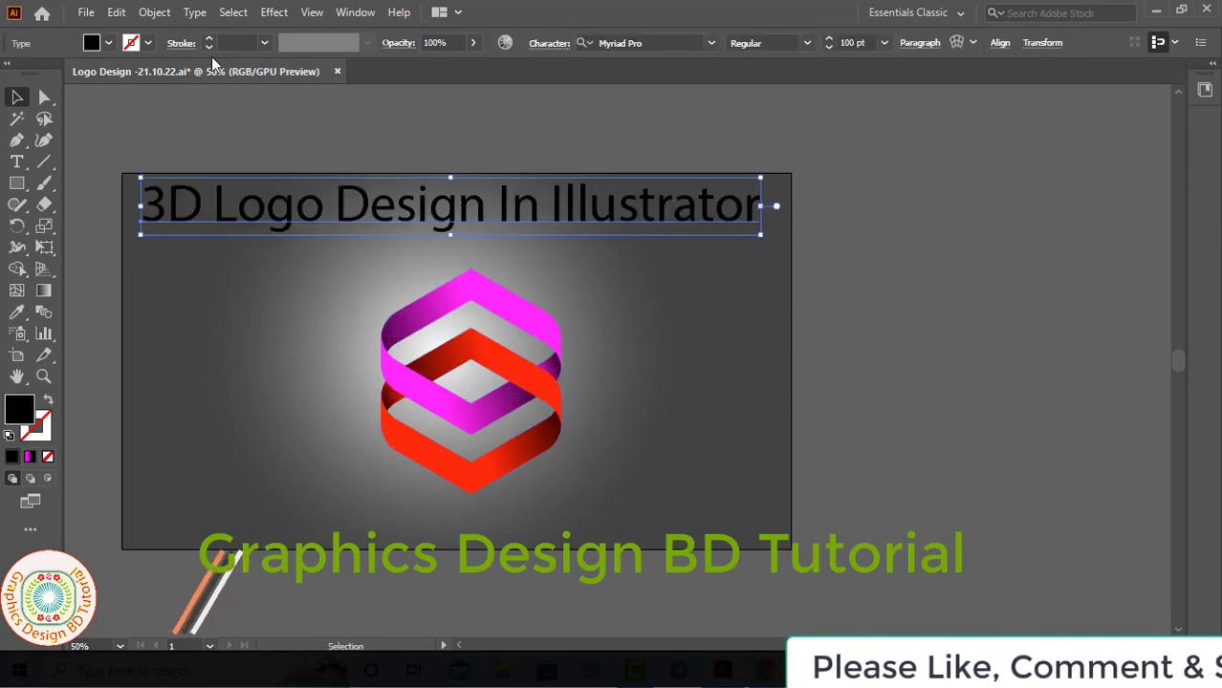
pyautogui.click(91, 42)
pyautogui.click(86, 74)
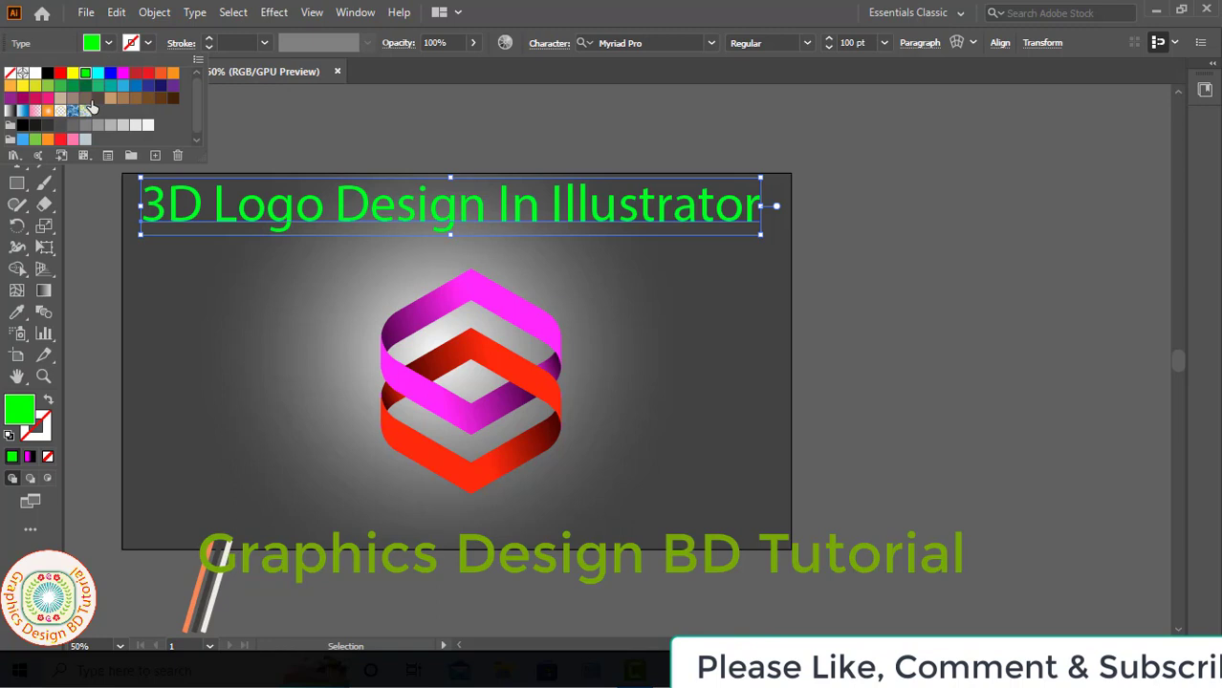
pyautogui.click(208, 261)
# - Move the finished logo group horizontally to the right side of the artboard and deselect it
pyautogui.click(477, 431)
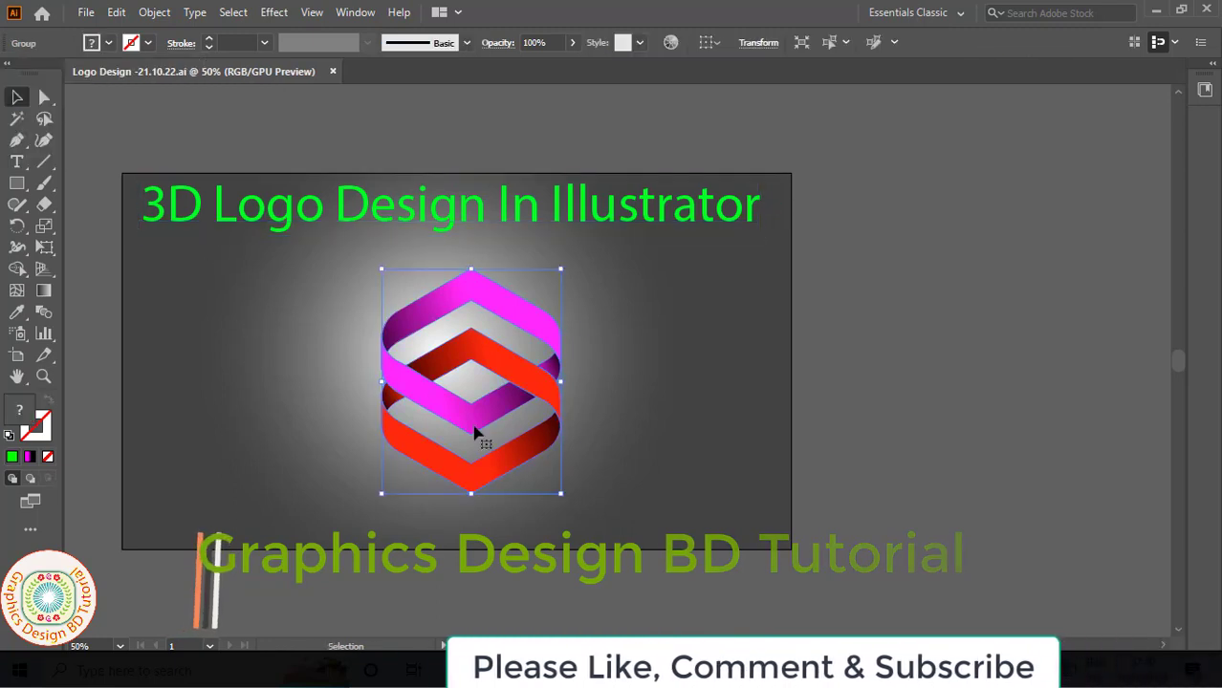
pyautogui.moveTo(477, 431); pyautogui.dragTo(662, 415)
pyautogui.click(103, 390)
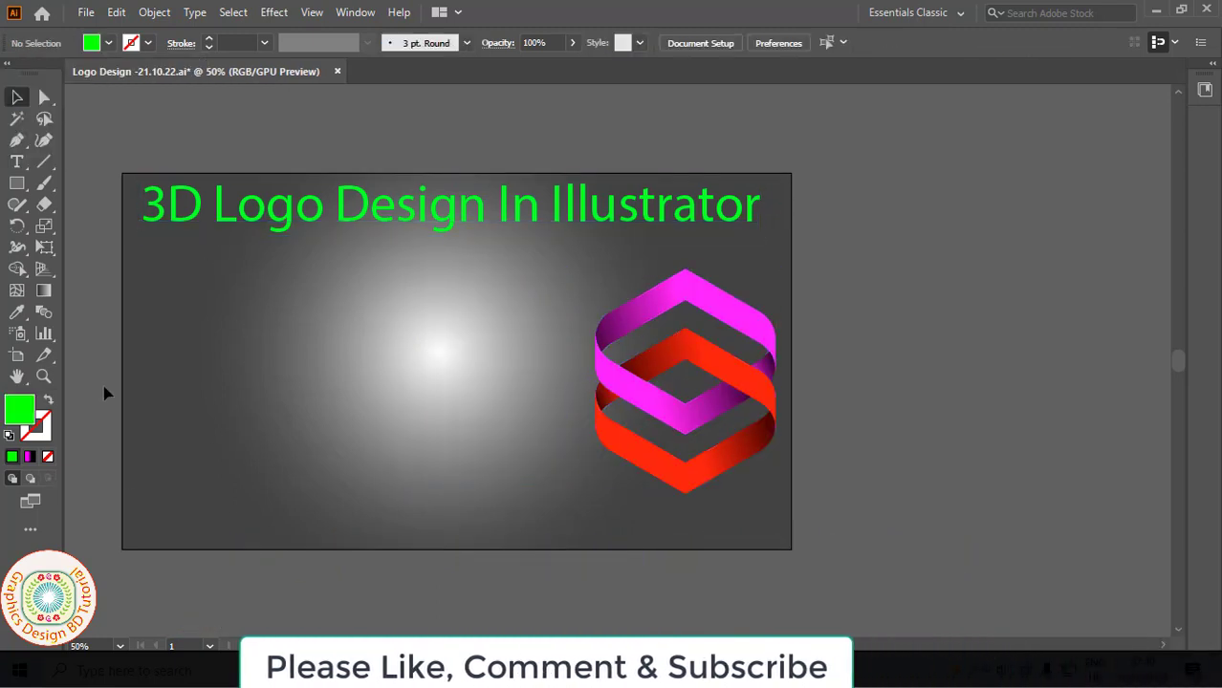
# - Draw a green hexagon with flat top and bottom edges on the artboard's left half using the Polygon tool
pyautogui.click(20, 184)
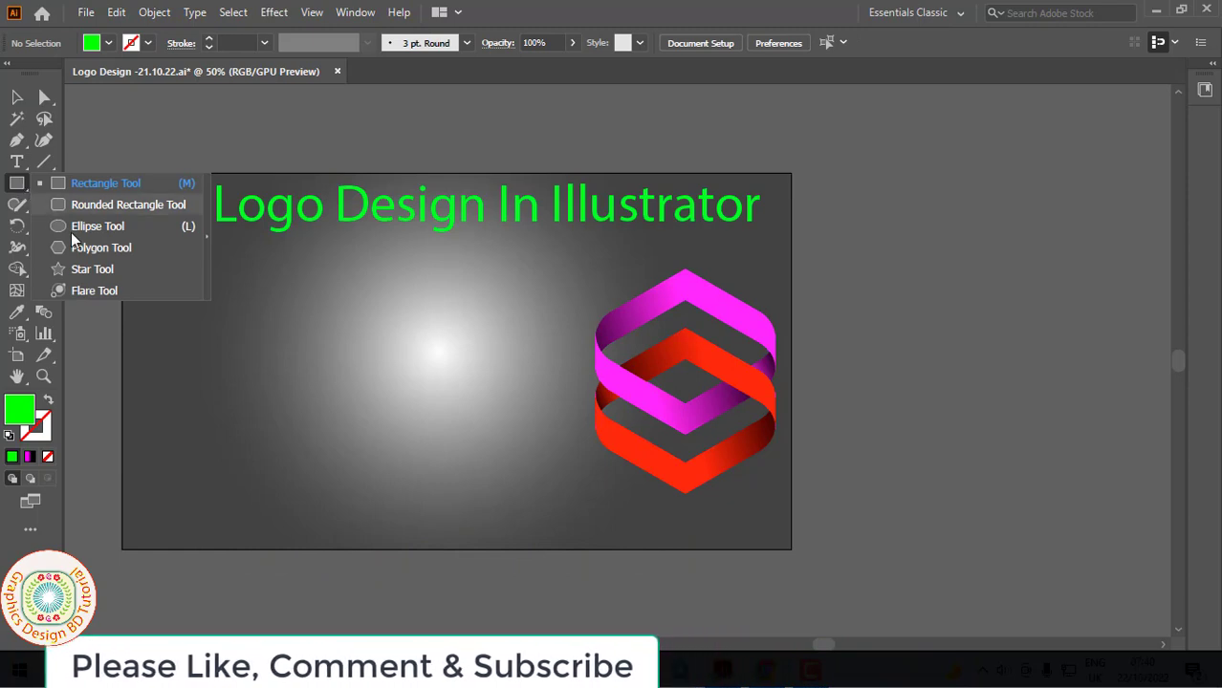
pyautogui.click(90, 247)
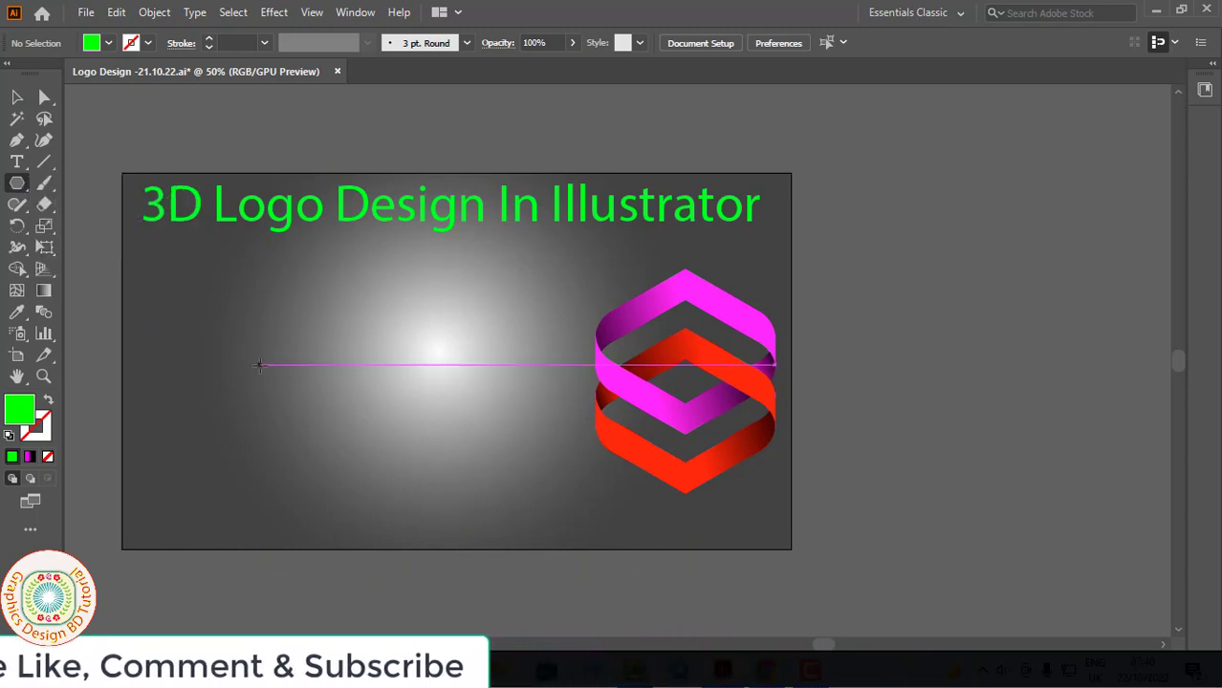
pyautogui.moveTo(259, 364); pyautogui.dragTo(305, 456)
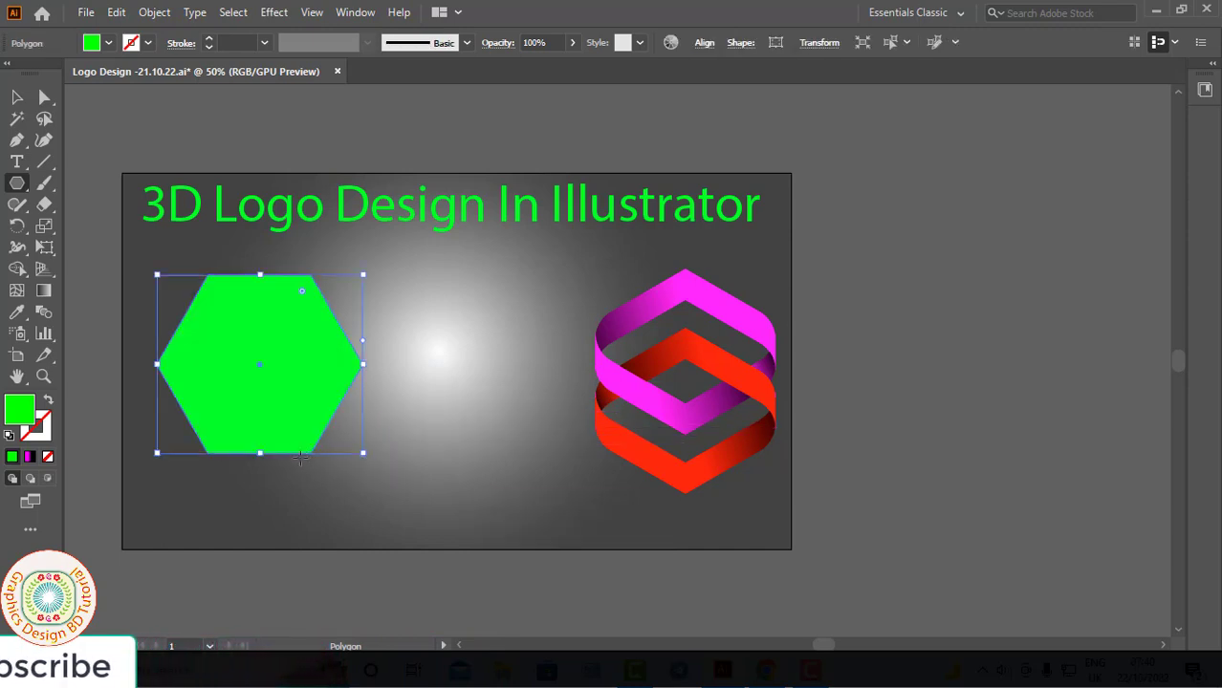
pyautogui.click(17, 98)
pyautogui.click(104, 143)
# - Round the hexagon's upper-left and lower-left corners with a 50 px corner radius
pyautogui.click(44, 99)
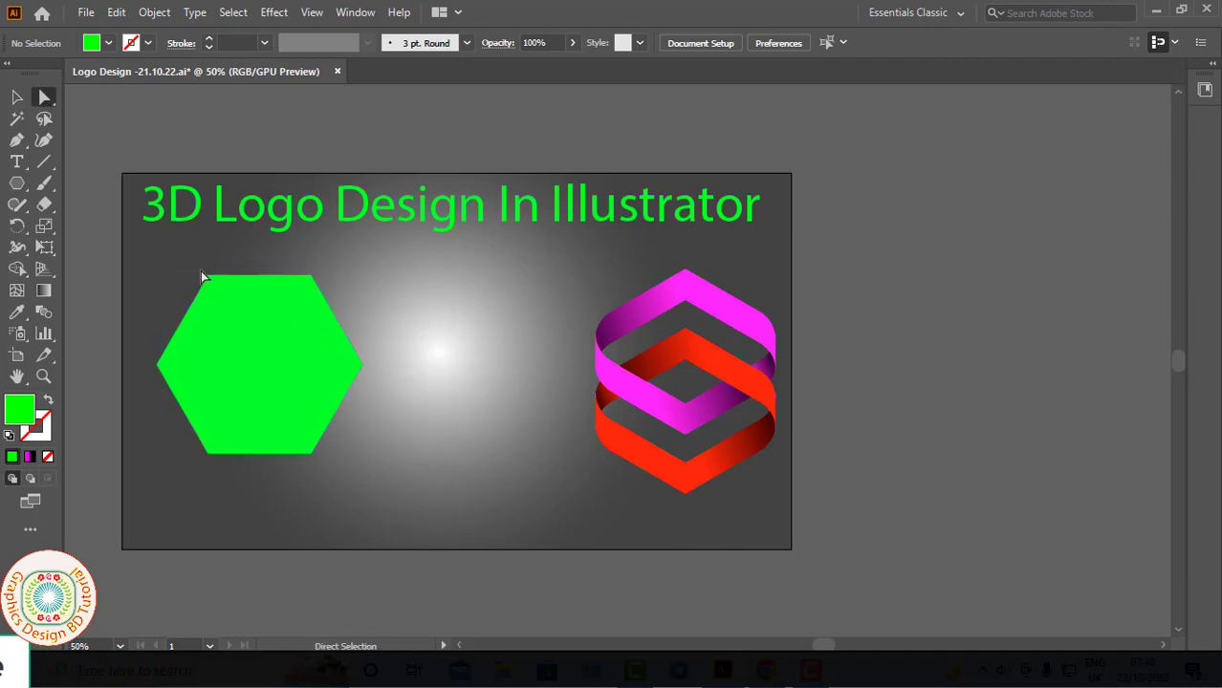
pyautogui.moveTo(199, 275); pyautogui.dragTo(208, 323)
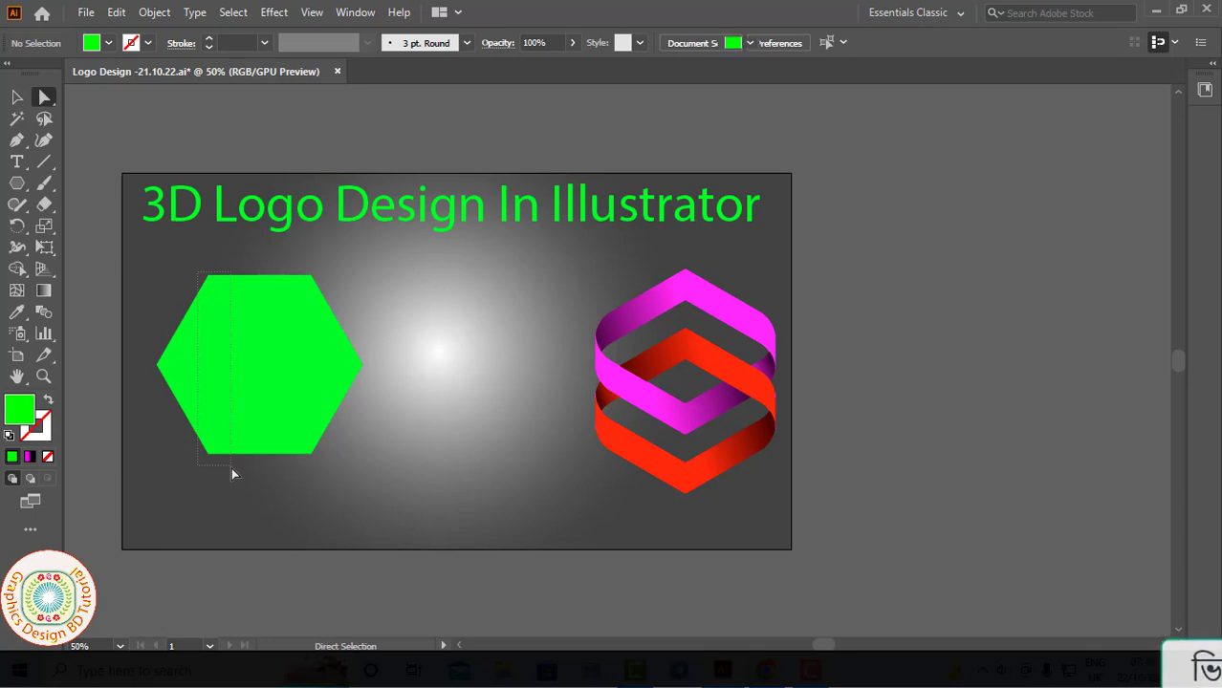
pyautogui.moveTo(231, 467); pyautogui.dragTo(233, 469)
pyautogui.hotkey('ctrl', '=')
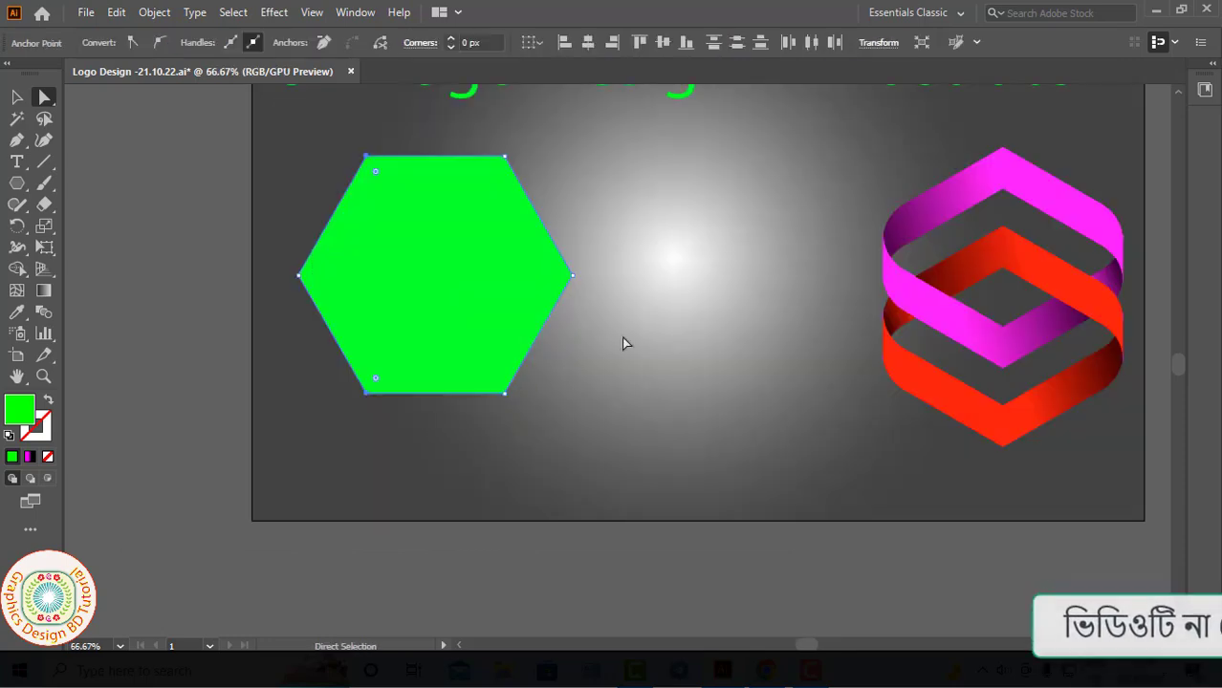
pyautogui.click(474, 42)
pyautogui.write('5')
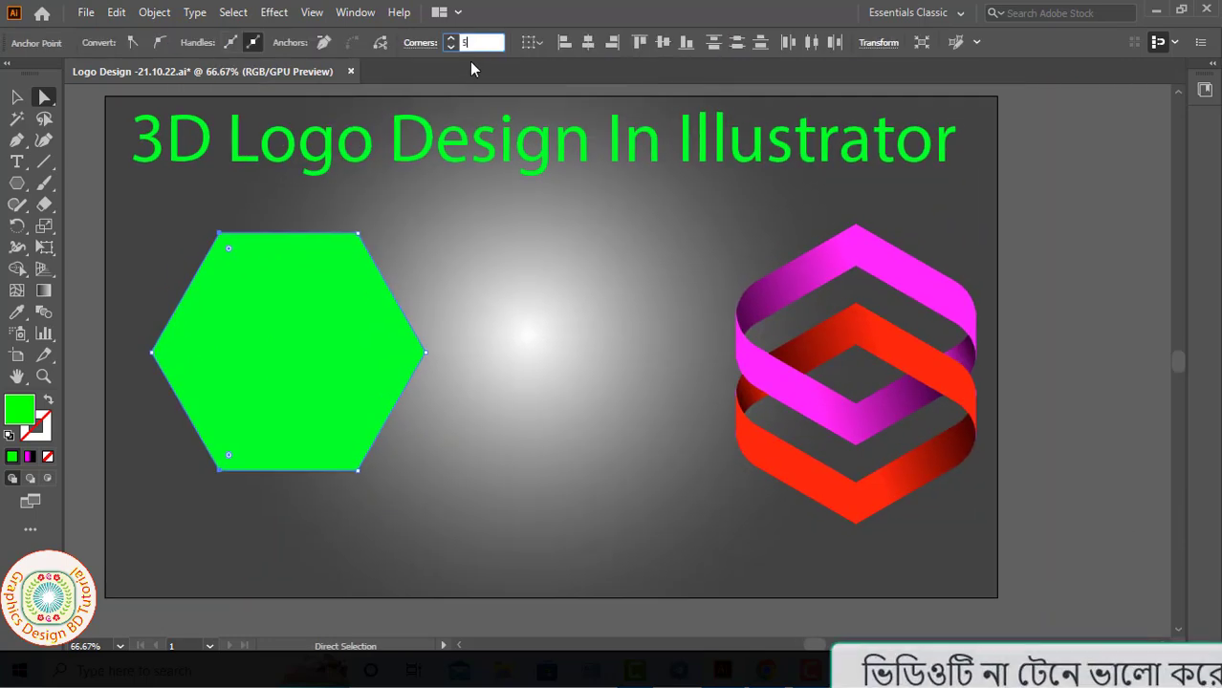
pyautogui.write('0')
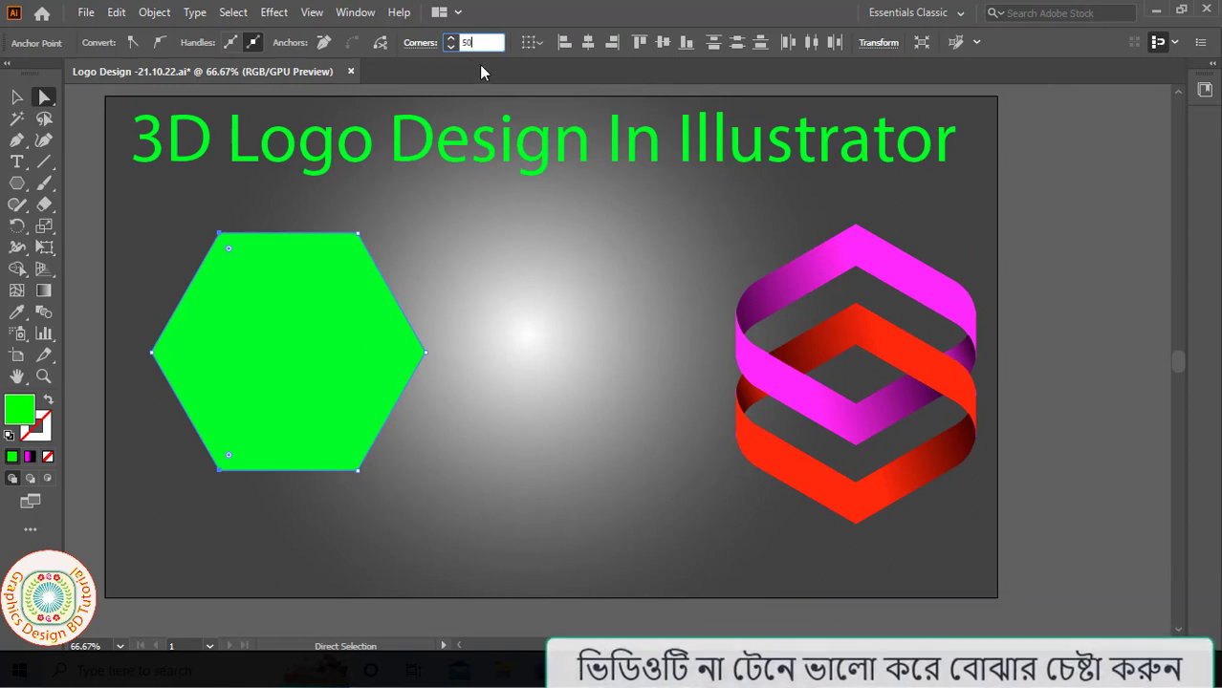
pyautogui.press('Return')
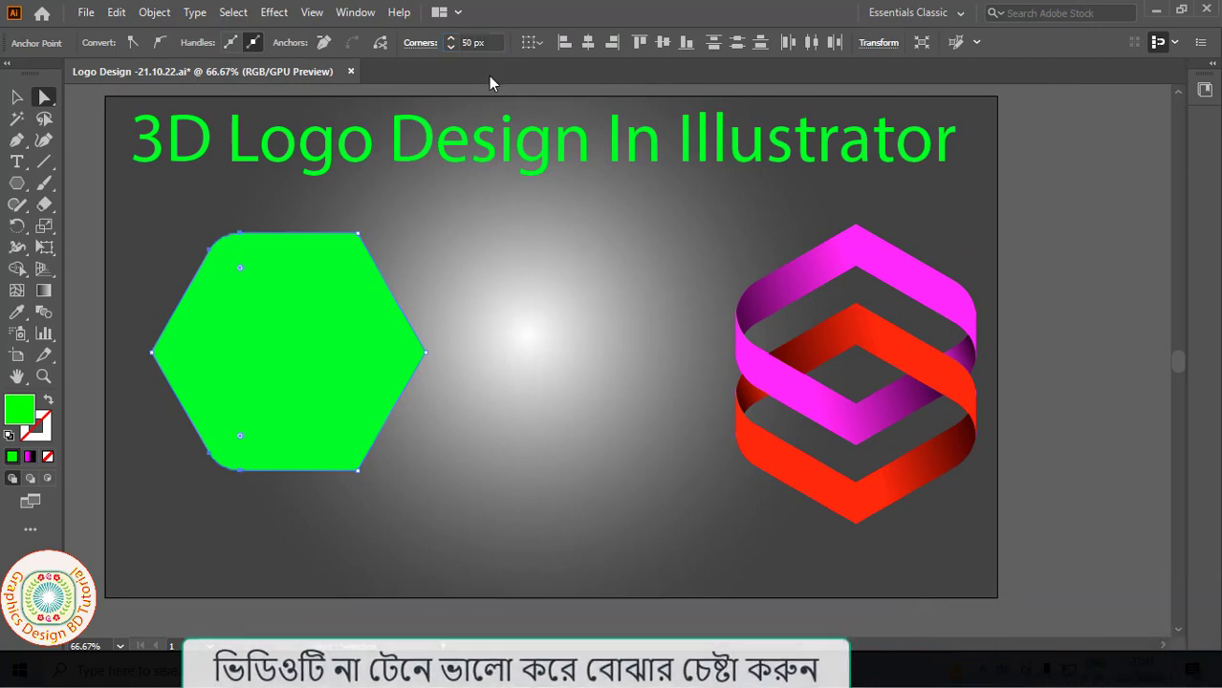
# - Duplicate the hexagon horizontally about 62 px to the right, overlapping the original
pyautogui.press('v')
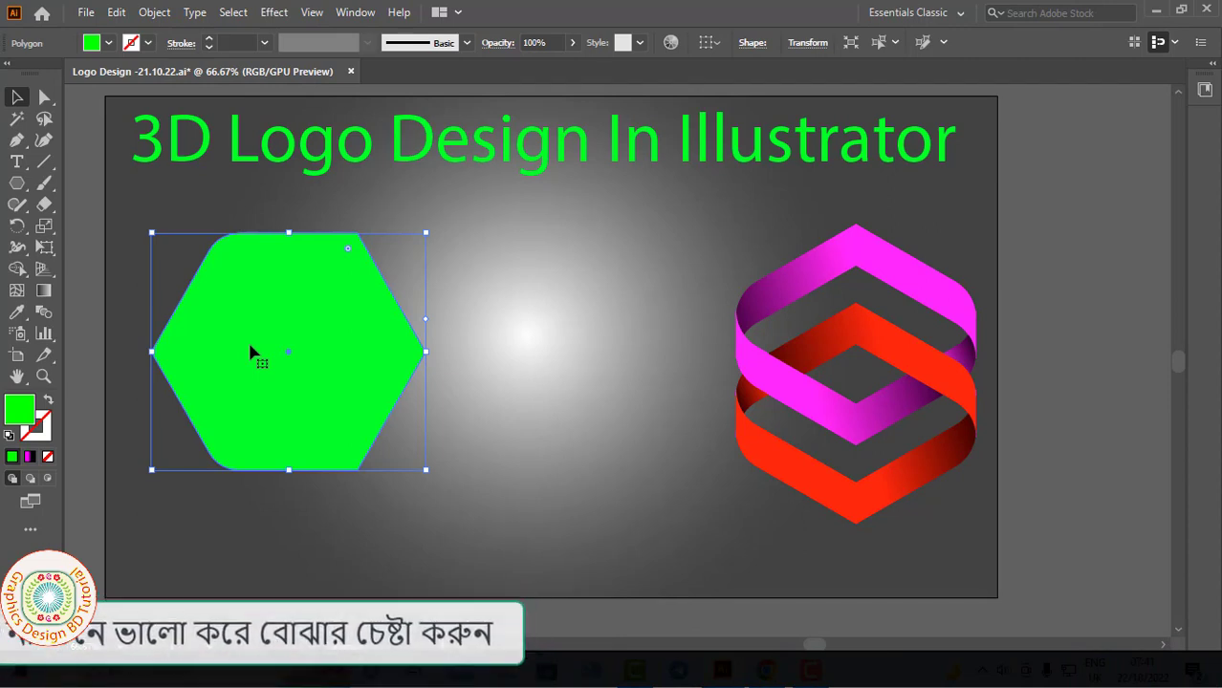
pyautogui.moveTo(253, 353); pyautogui.dragTo(294, 355)
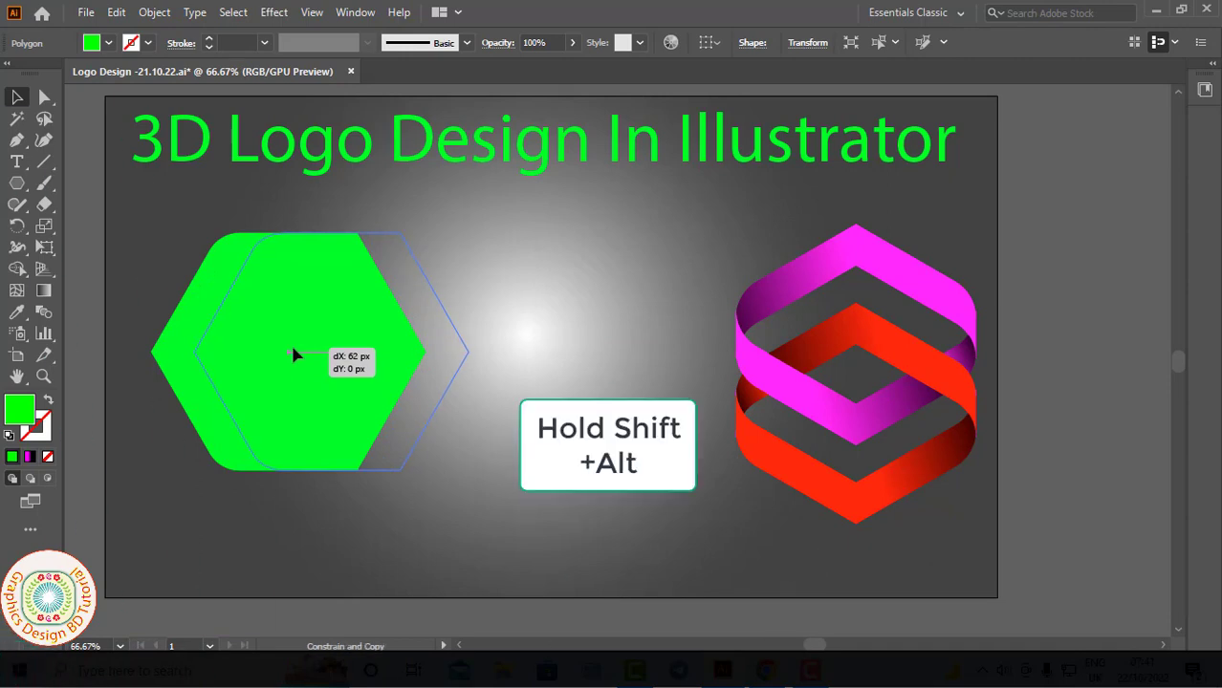
pyautogui.moveTo(293, 354); pyautogui.dragTo(293, 355)
pyautogui.click(512, 360)
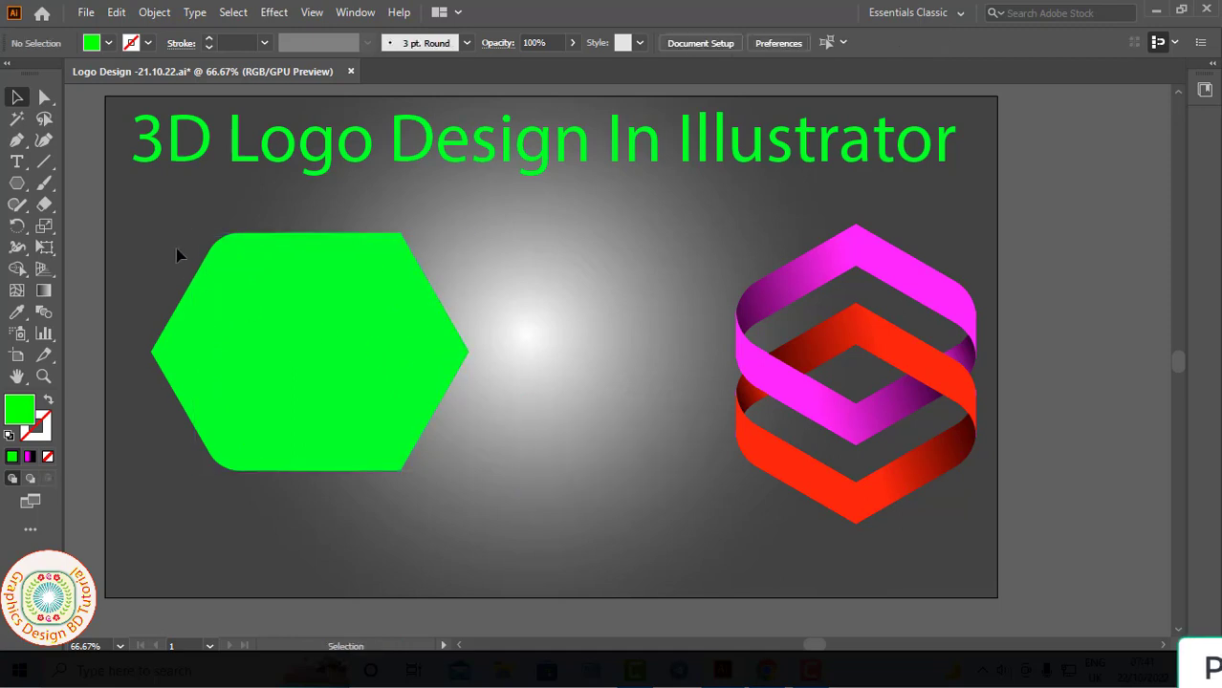
# - Remove the overlapping area and the right-hand remainder of the two hexagons with Shape Builder, keeping only the left chevron
pyautogui.moveTo(480, 467); pyautogui.dragTo(482, 470)
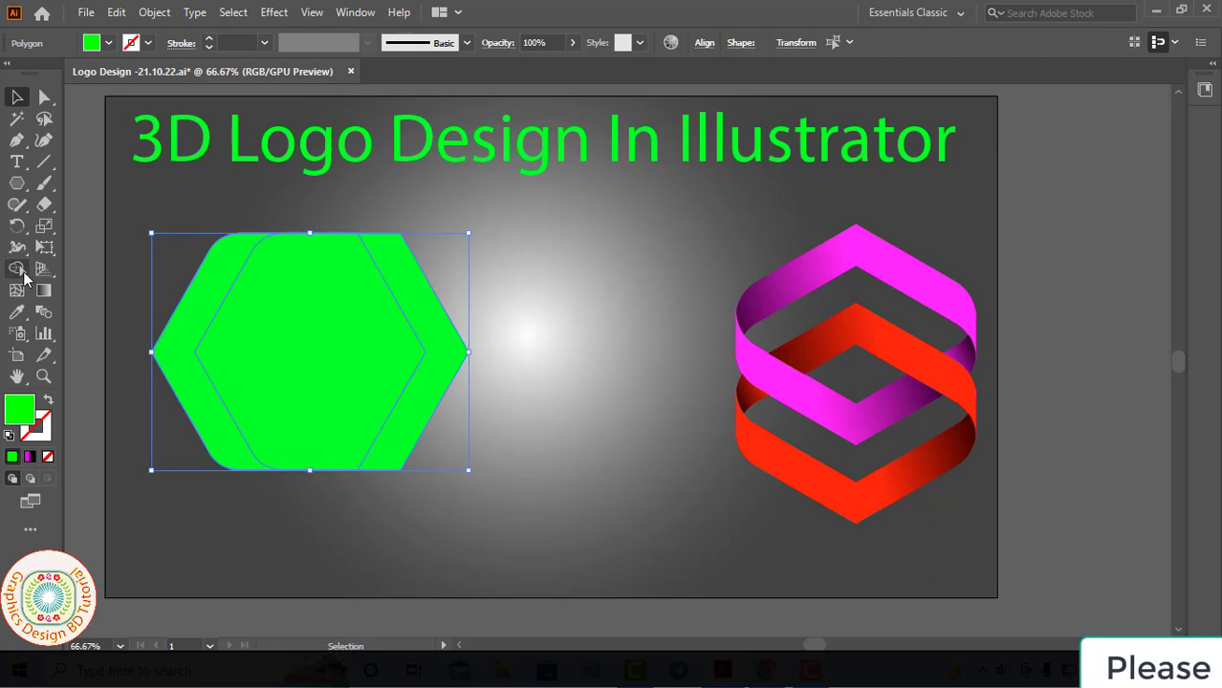
pyautogui.moveTo(21, 272); pyautogui.dragTo(95, 268)
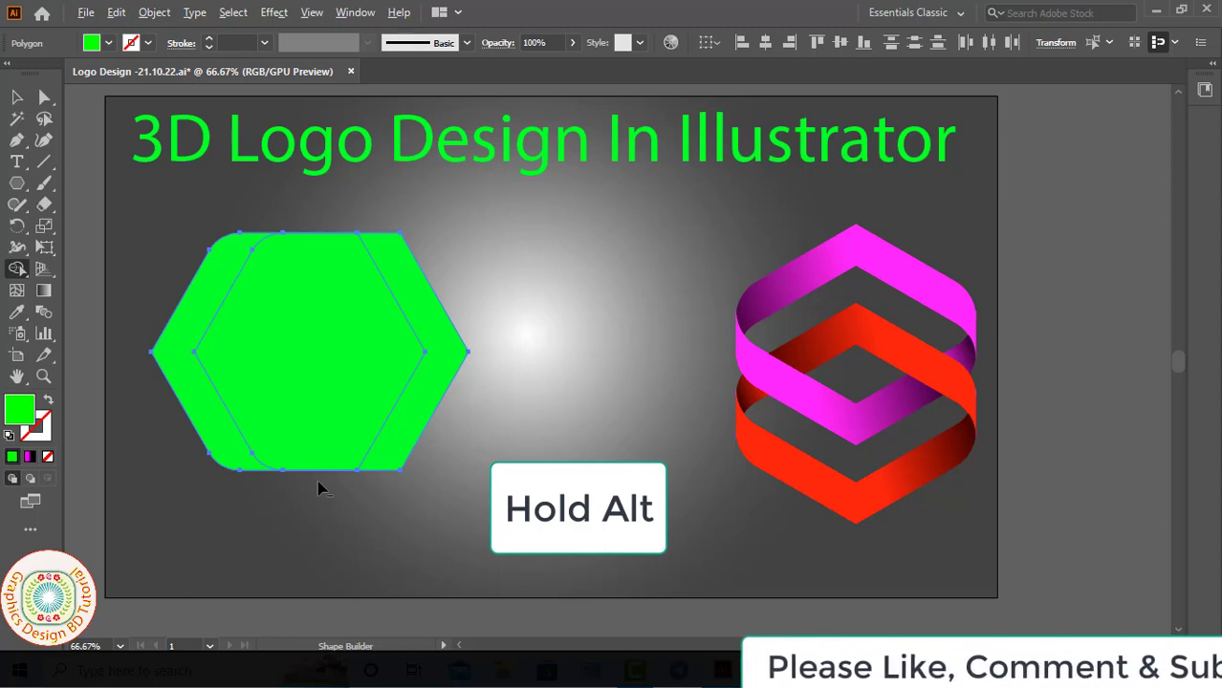
pyautogui.moveTo(317, 480); pyautogui.dragTo(507, 298)
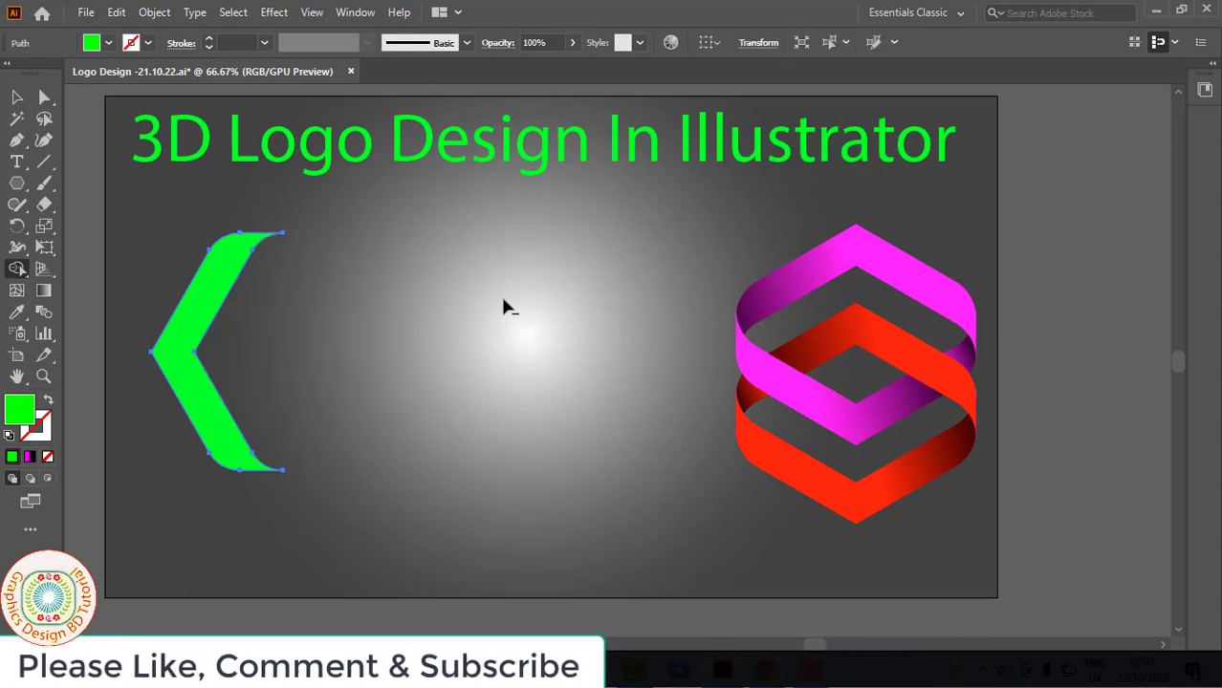
# - Rotate the green chevron 90° clockwise so it points up and move it just beneath the title's left part
pyautogui.press('v')
pyautogui.click(205, 302)
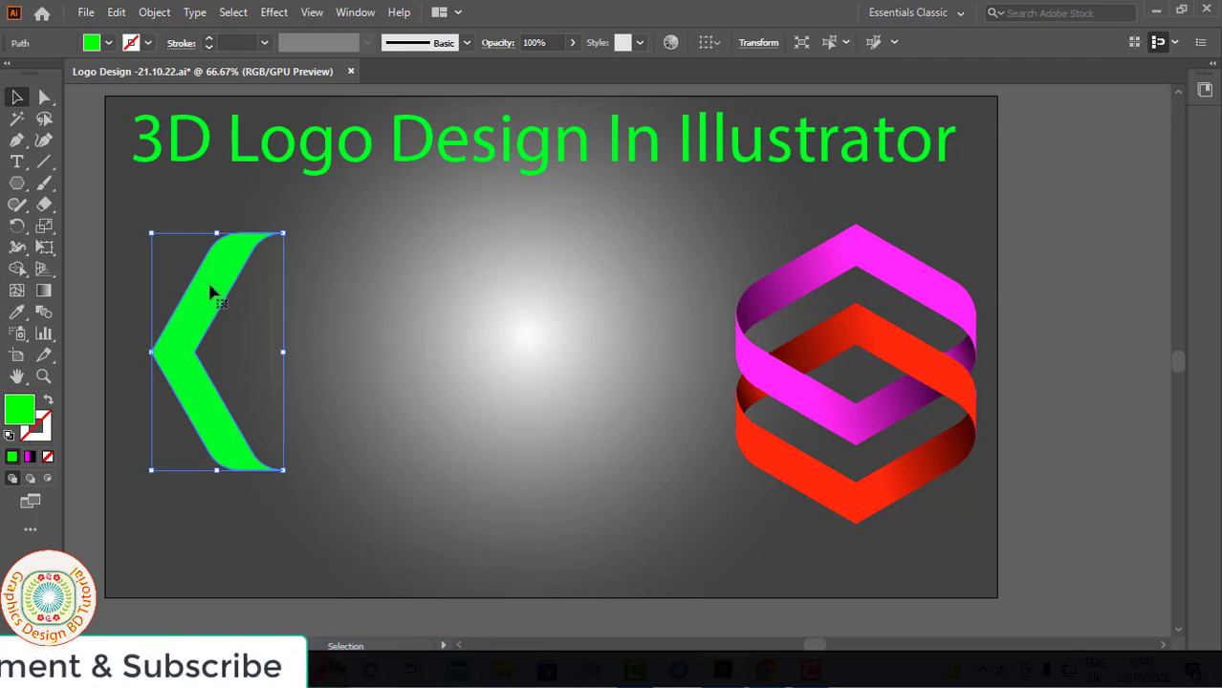
pyautogui.press('r')
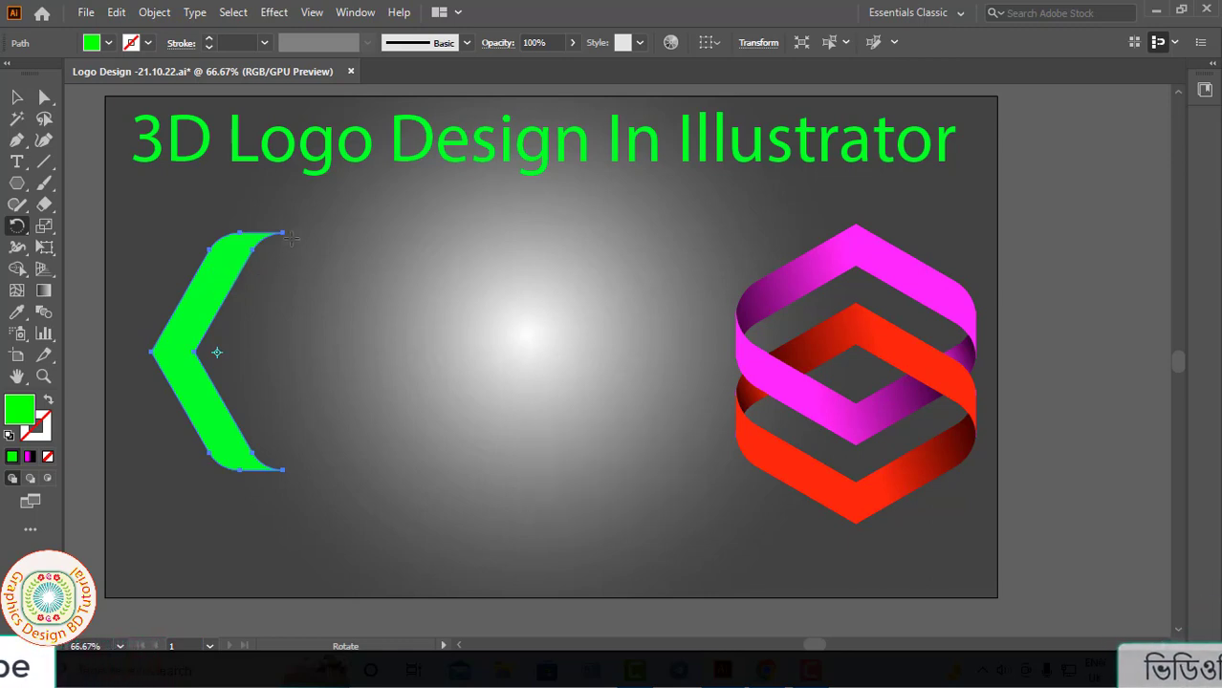
pyautogui.moveTo(283, 232); pyautogui.dragTo(318, 410)
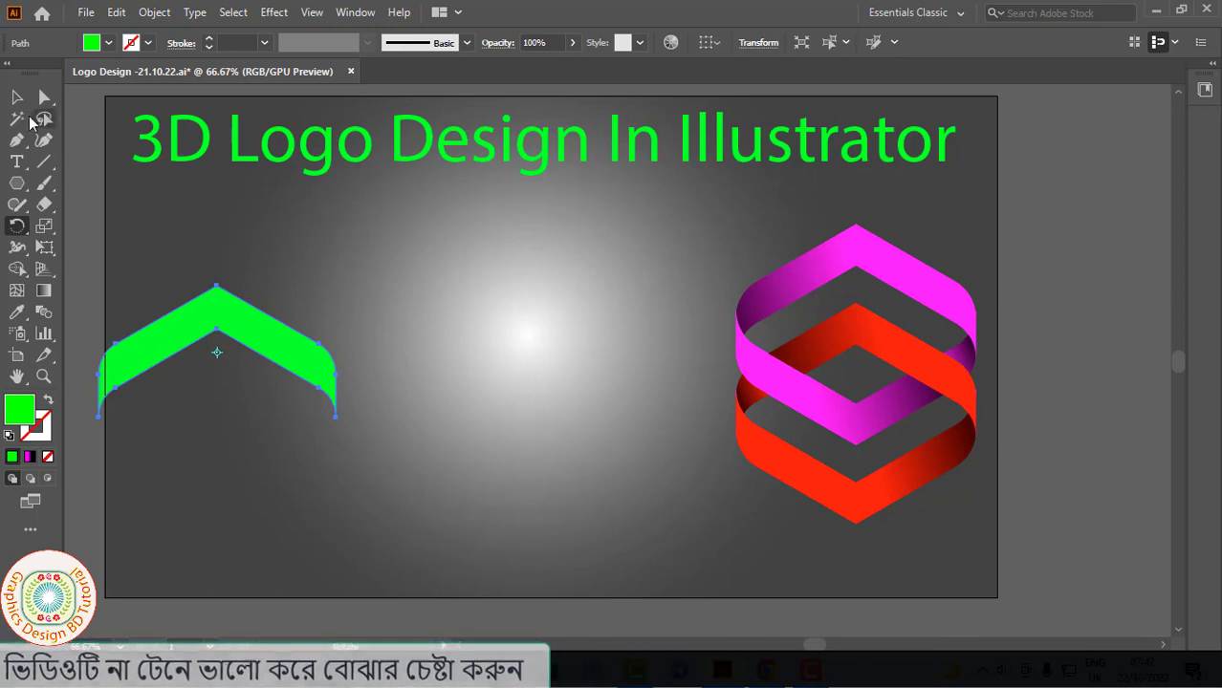
pyautogui.press('v')
pyautogui.moveTo(209, 327); pyautogui.dragTo(287, 244)
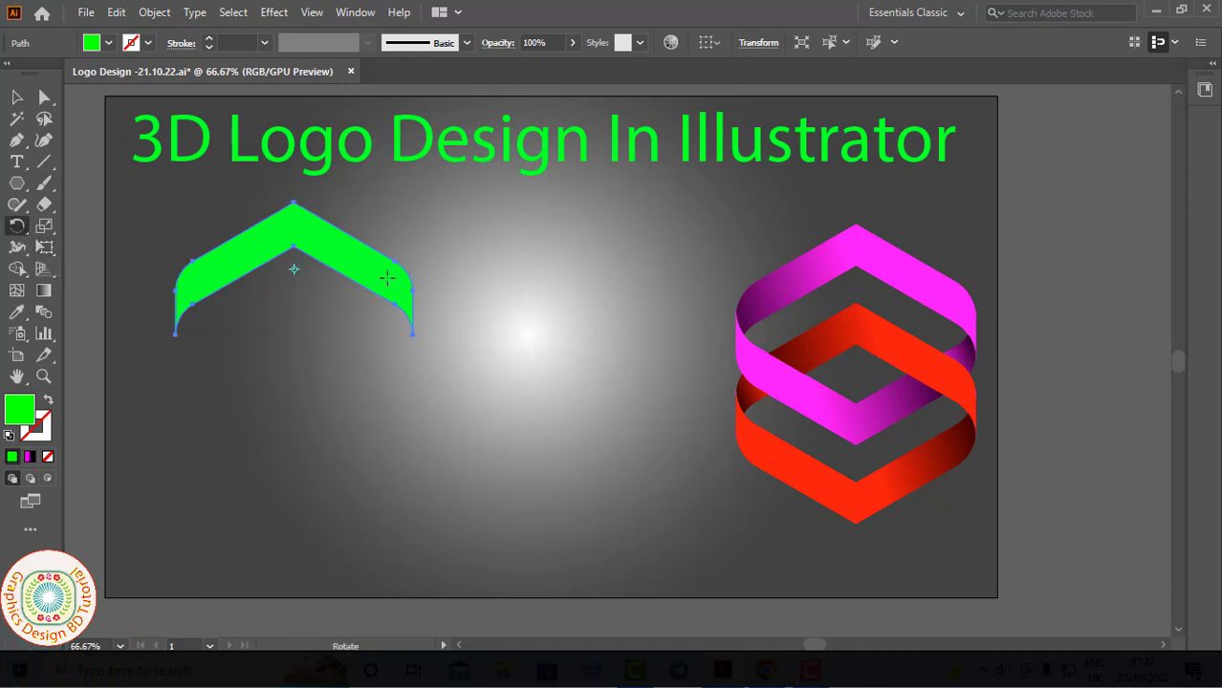
# - Make a copy of the chevron rotated 180° and move it straight down about 129 px to form a closed ring
pyautogui.moveTo(381, 305); pyautogui.dragTo(254, 302)
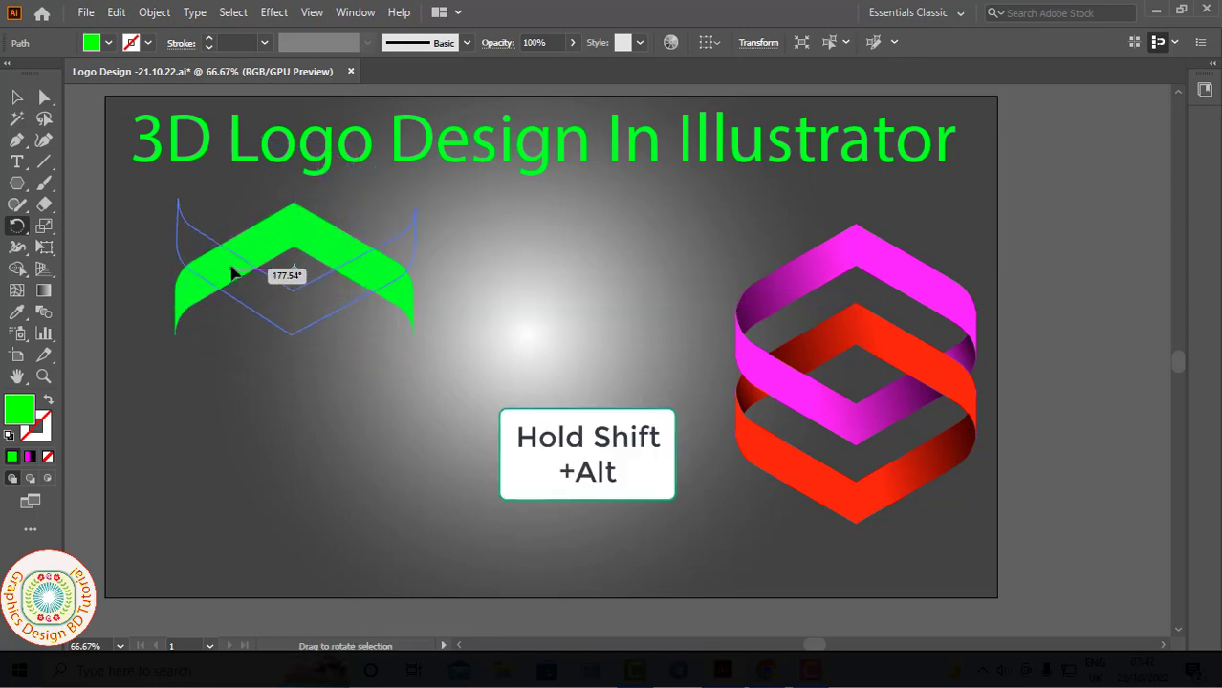
pyautogui.moveTo(233, 274); pyautogui.dragTo(237, 270)
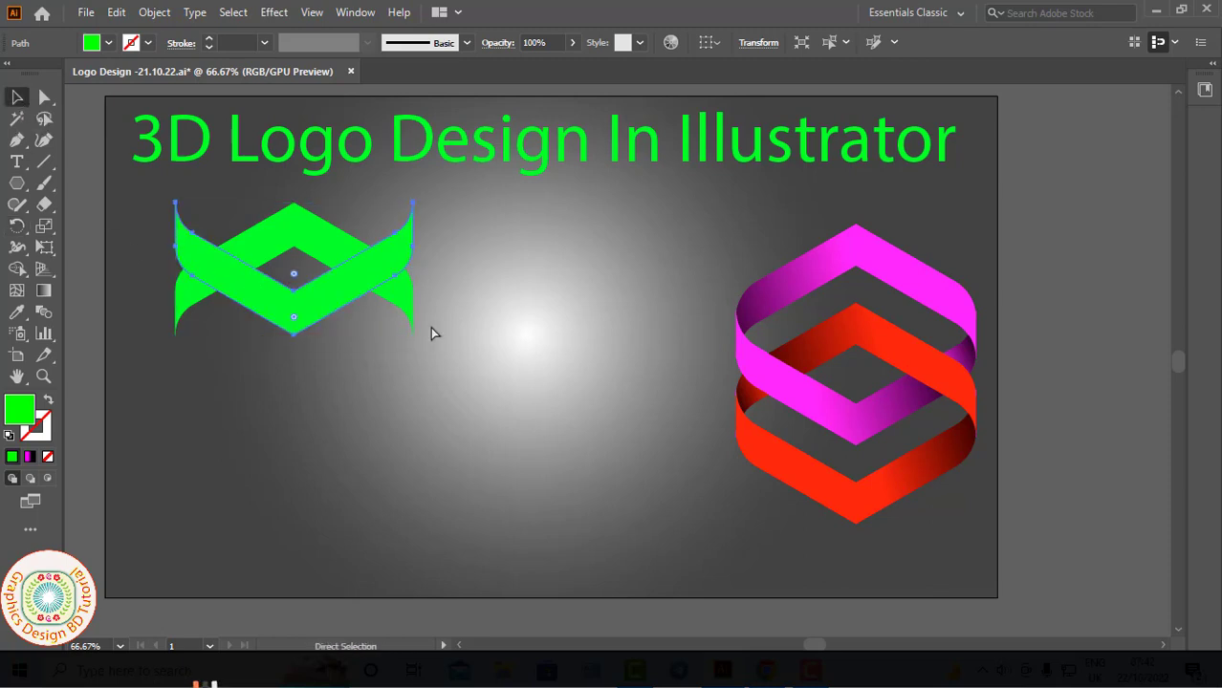
pyautogui.hotkey('ctrl', '+')
pyautogui.moveTo(342, 303); pyautogui.dragTo(347, 388)
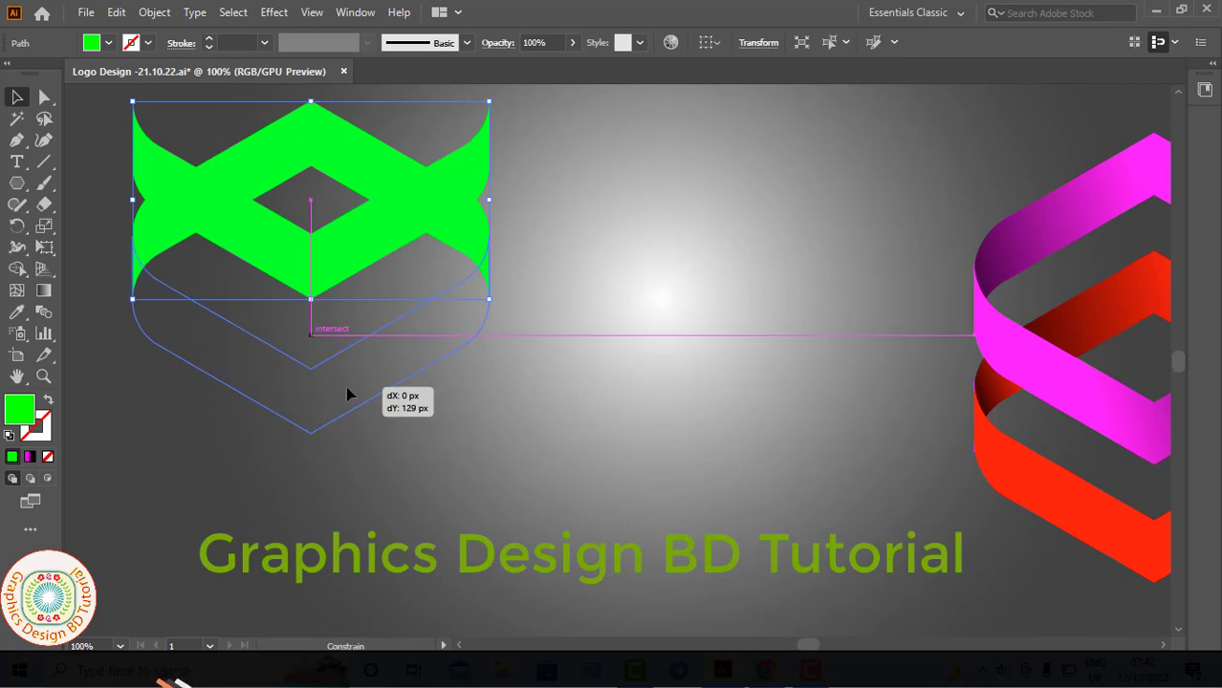
pyautogui.moveTo(347, 393); pyautogui.dragTo(350, 394)
pyautogui.hotkey('ctrl', '-')
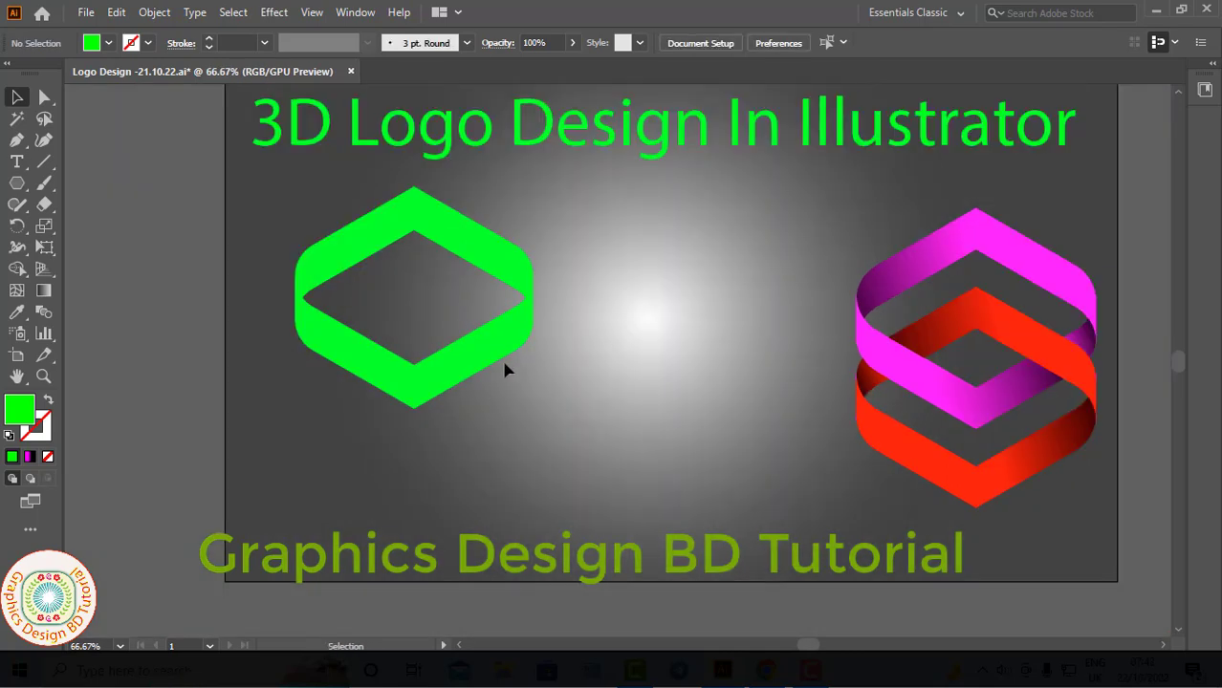
# - Select both green chevrons and scale them down proportionally around their centre
pyautogui.hscroll(3, 504, 363)
pyautogui.moveTo(408, 396); pyautogui.dragTo(402, 360)
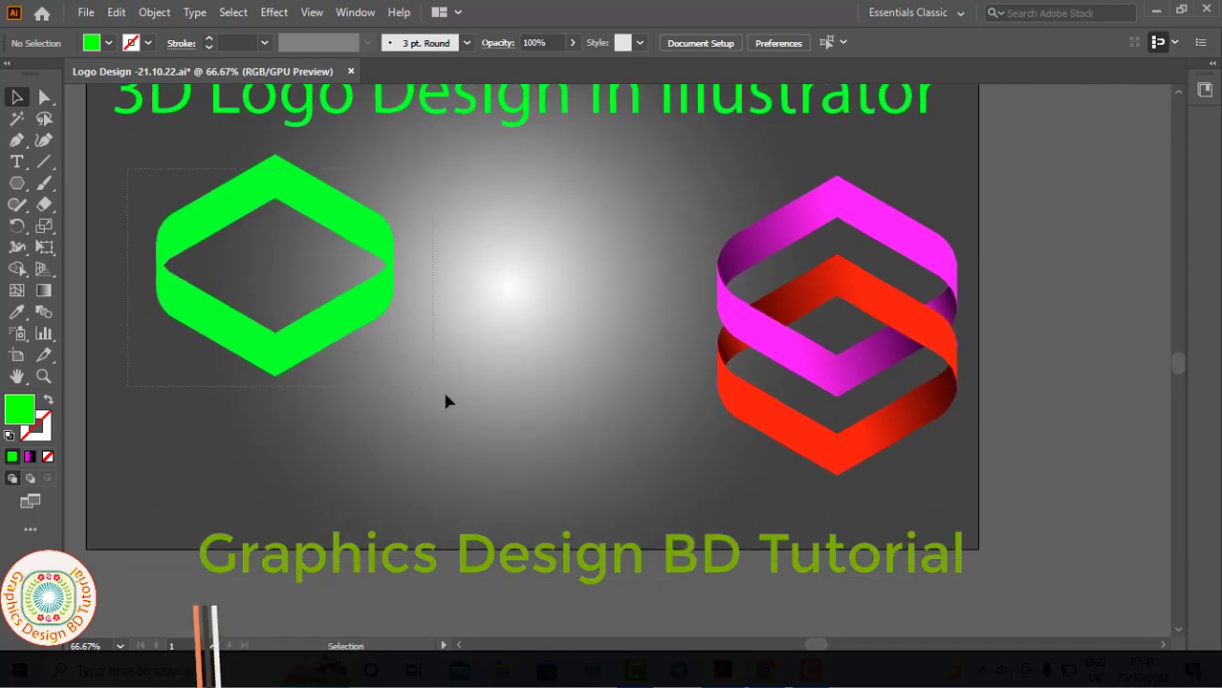
pyautogui.moveTo(445, 401); pyautogui.dragTo(383, 368)
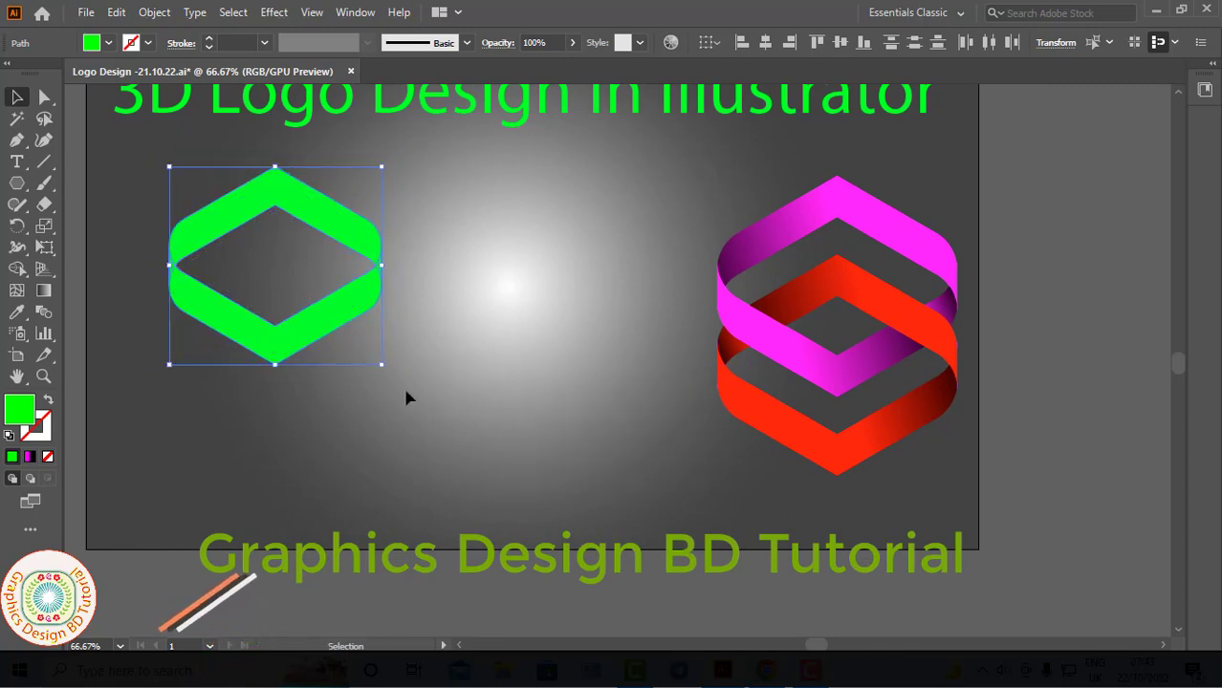
pyautogui.moveTo(408, 391); pyautogui.dragTo(413, 386)
# - Move the green ring up beneath the title and place a copy of it straight down, about 105 px lower
pyautogui.moveTo(339, 296); pyautogui.dragTo(336, 253)
pyautogui.moveTo(339, 300); pyautogui.dragTo(350, 342)
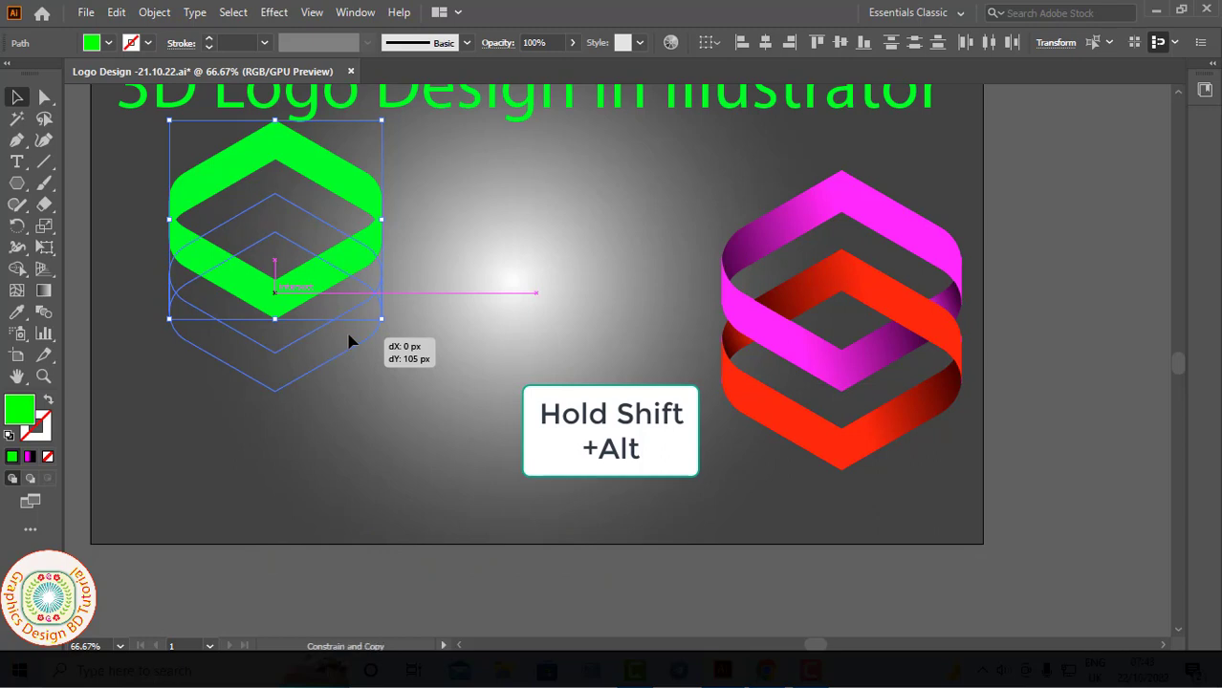
pyautogui.moveTo(349, 341); pyautogui.dragTo(350, 342)
pyautogui.click(449, 349)
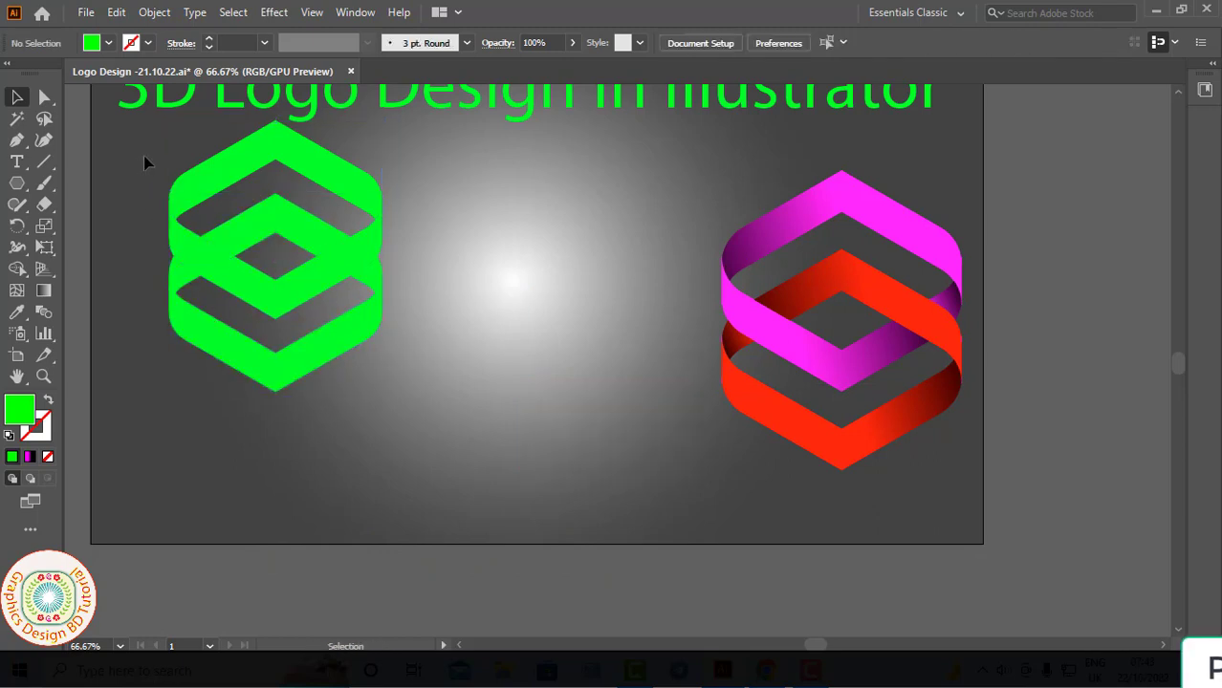
# - Select both green rings and merge their overlap areas with Shape Builder so the ribbons weave over and under each other
pyautogui.hotkey('ctrl', 'a')
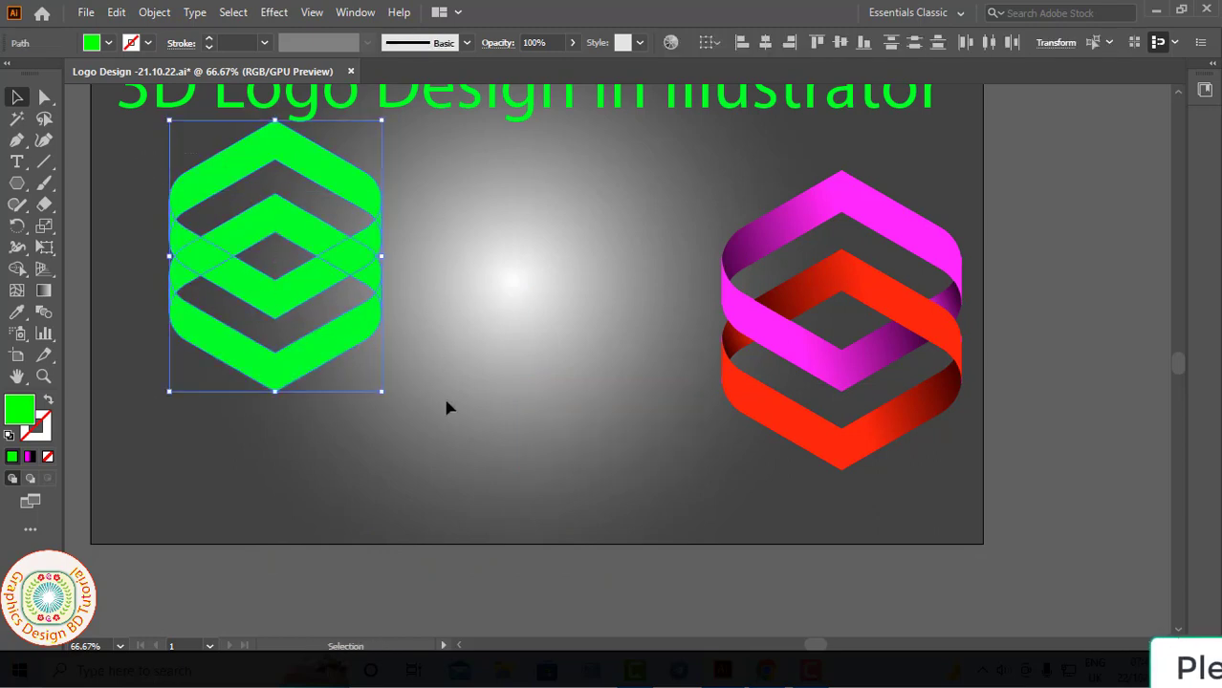
pyautogui.click(15, 271)
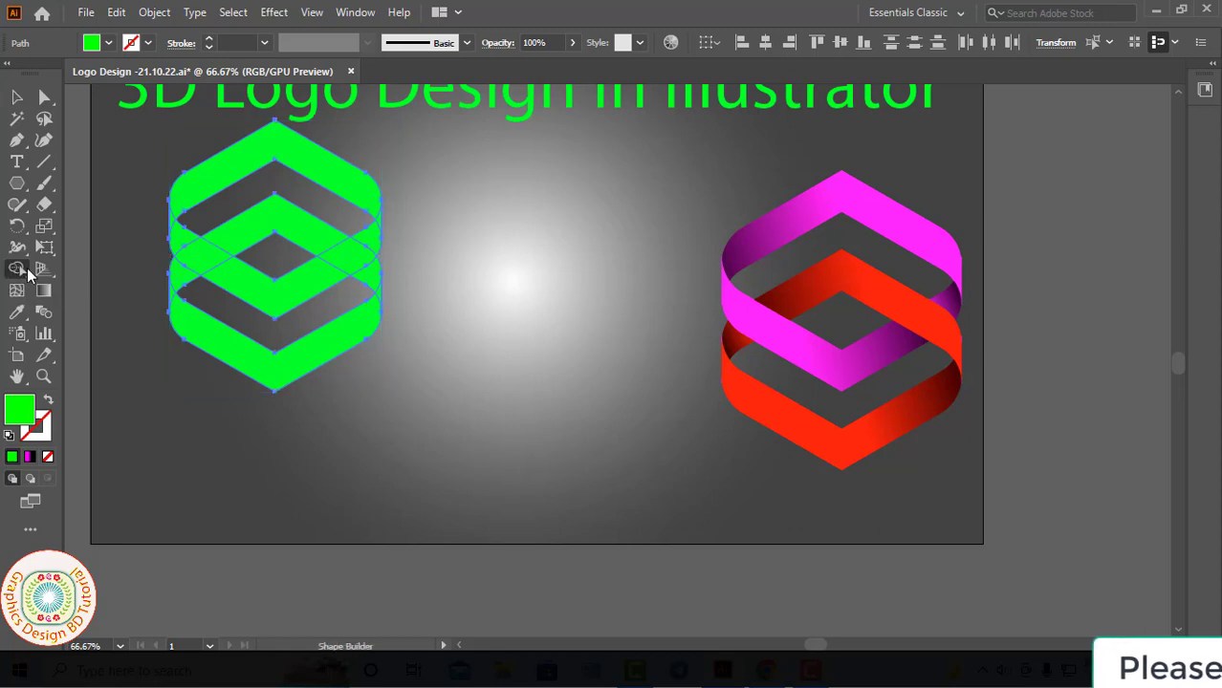
pyautogui.moveTo(185, 244); pyautogui.dragTo(286, 300)
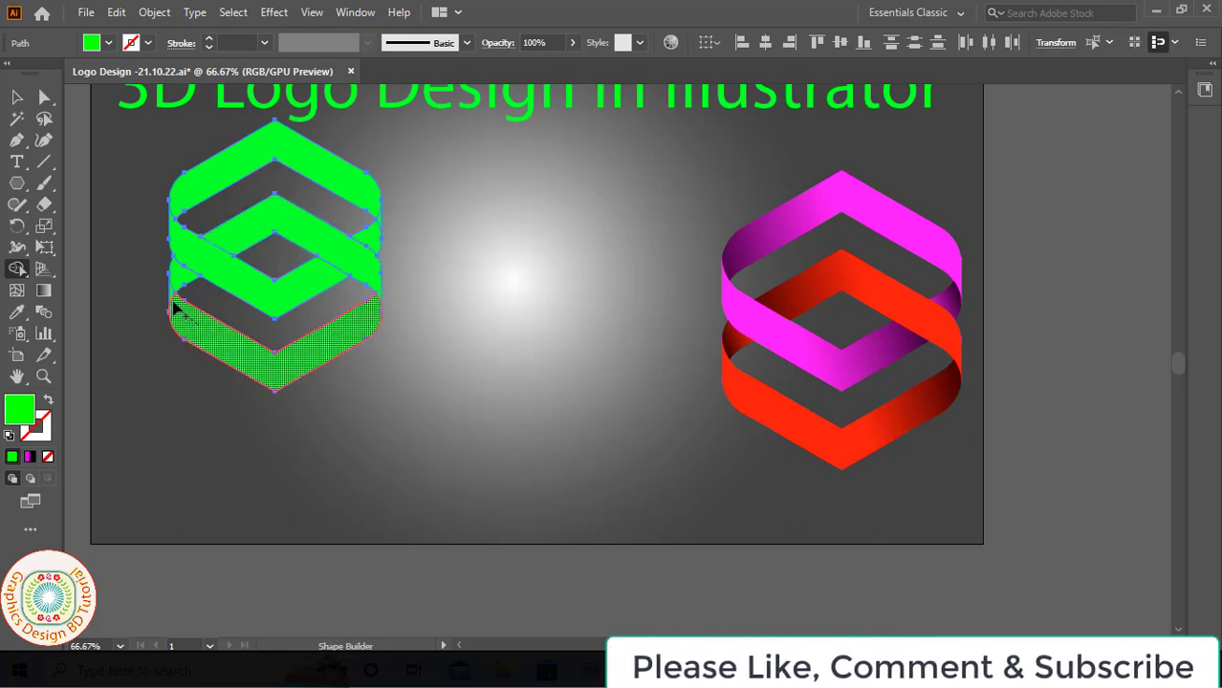
pyautogui.click(382, 239)
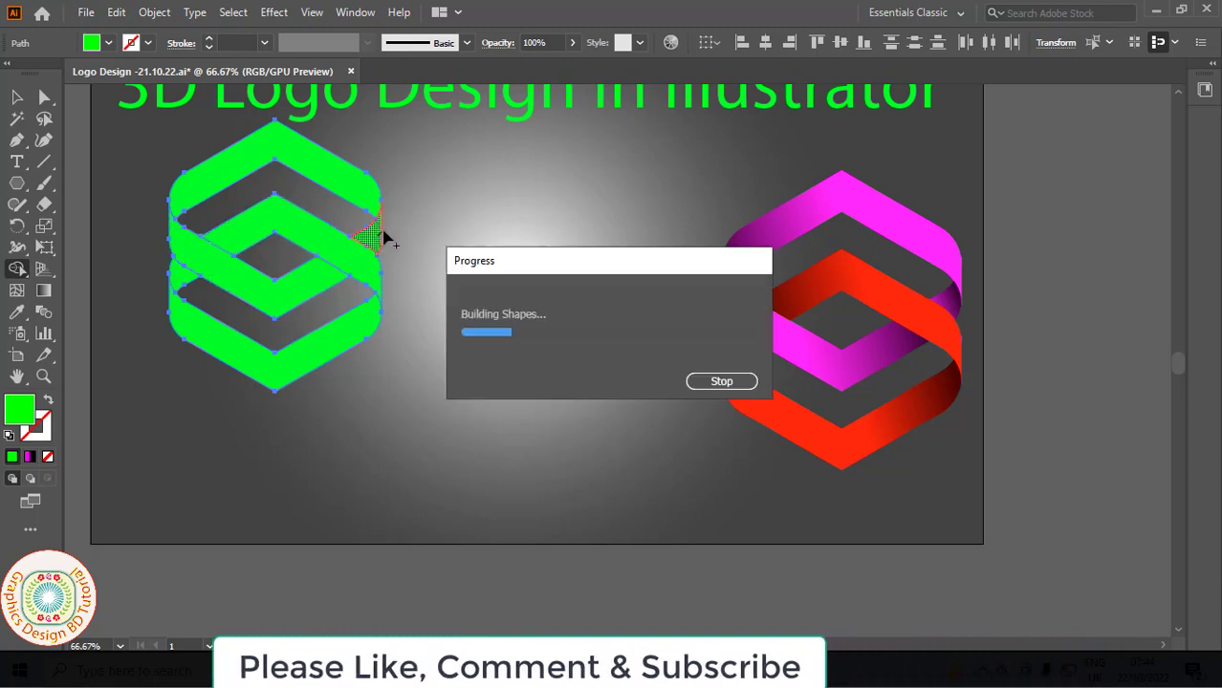
pyautogui.press('v')
pyautogui.click(240, 281)
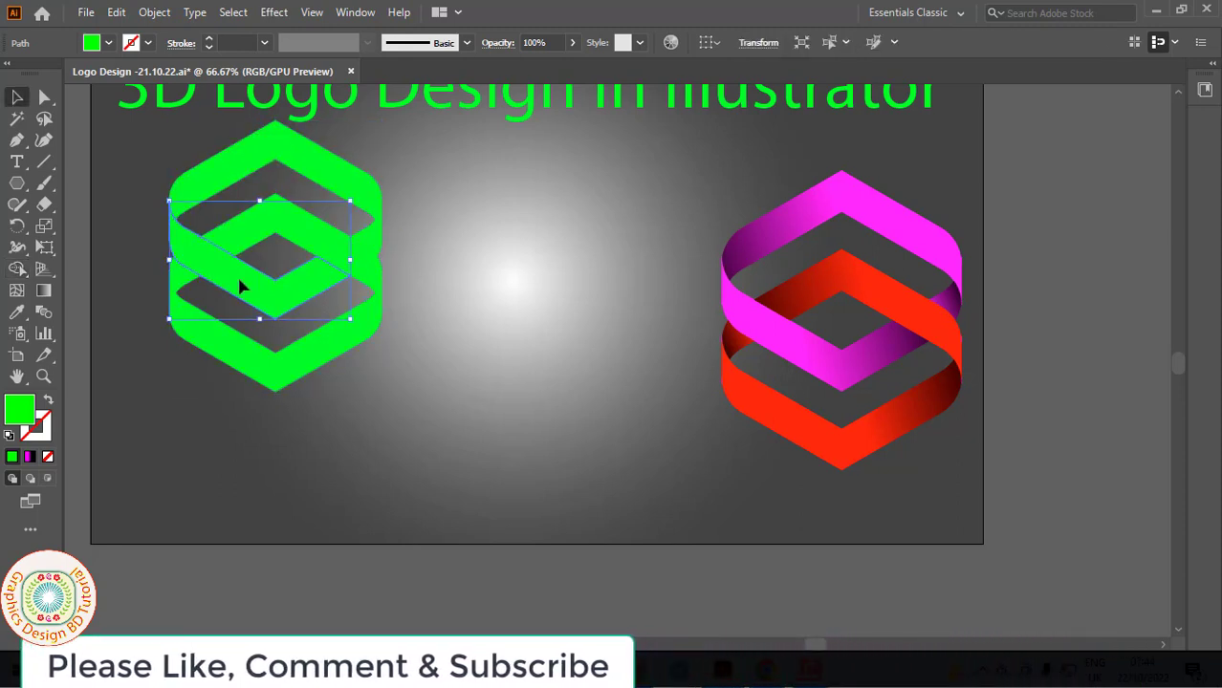
# - Apply a linear magenta-to-black gradient to the topmost chevron, angled so it darkens toward its left end
pyautogui.click(331, 180)
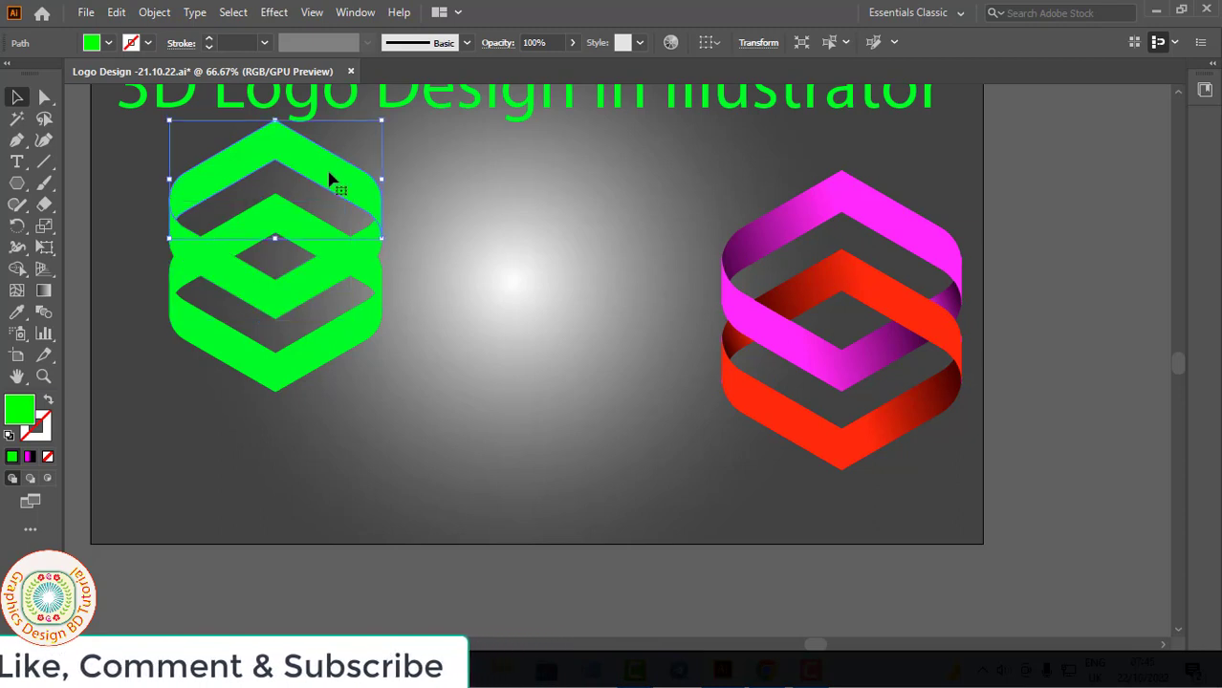
pyautogui.click(45, 291)
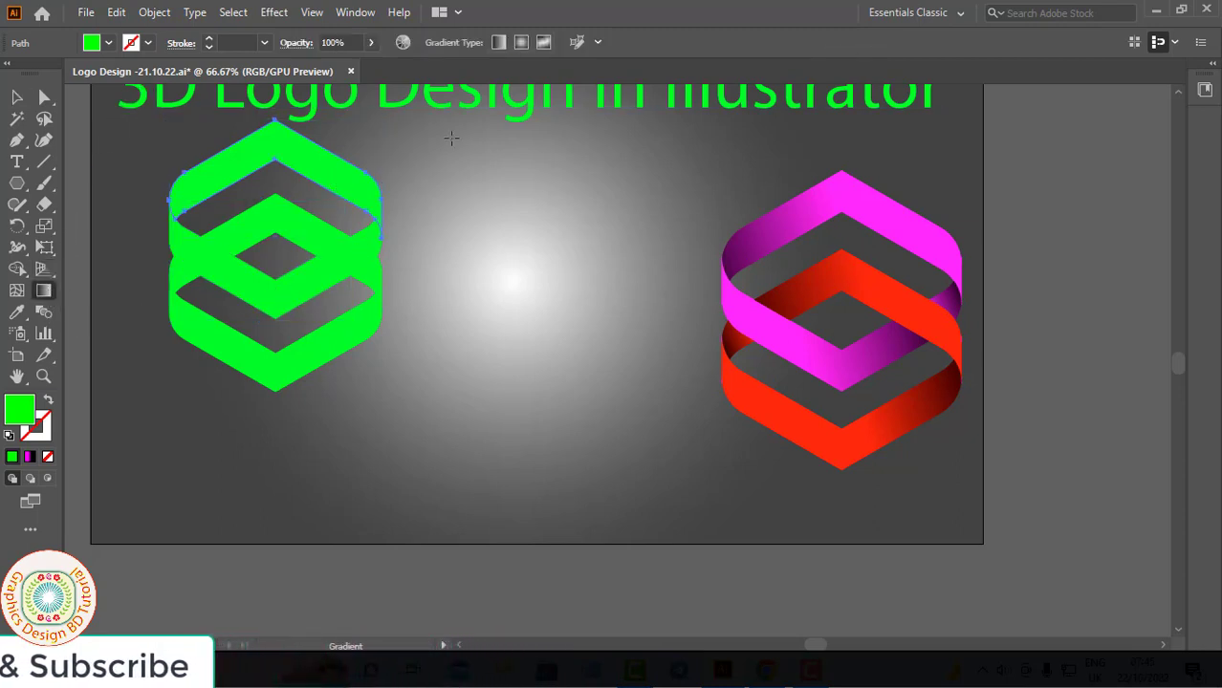
pyautogui.click(500, 44)
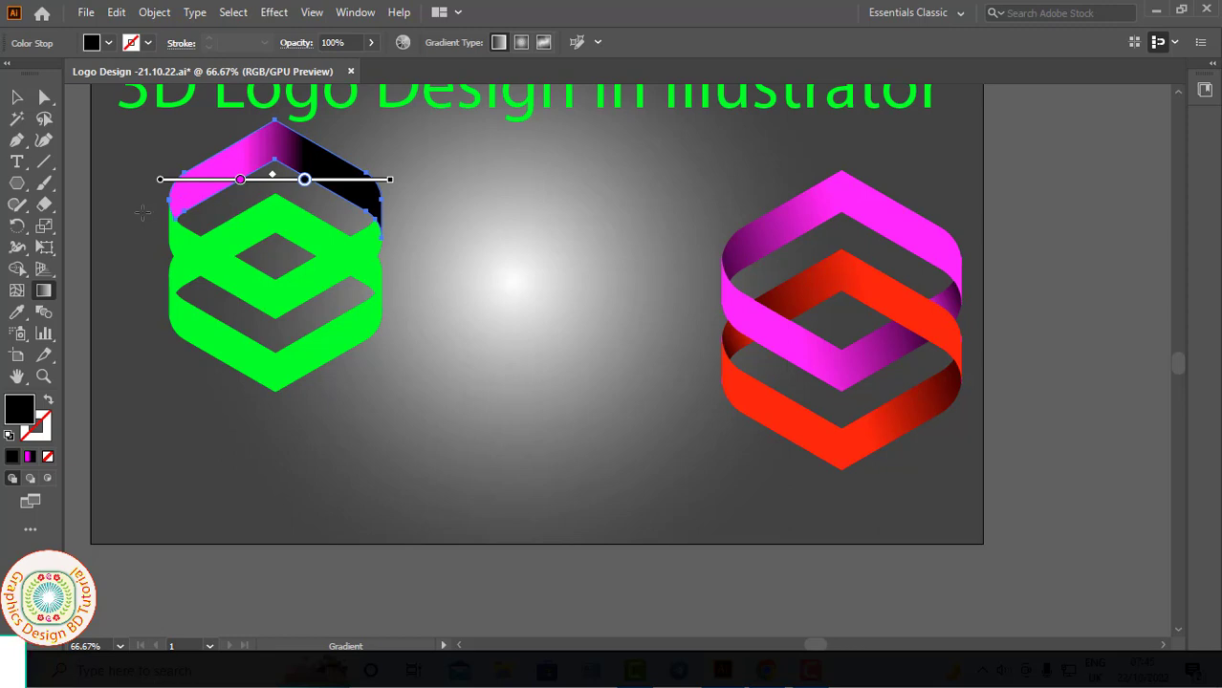
pyautogui.moveTo(134, 211); pyautogui.dragTo(551, 166)
pyautogui.moveTo(486, 146); pyautogui.dragTo(78, 265)
pyautogui.moveTo(369, 306); pyautogui.dragTo(491, 399)
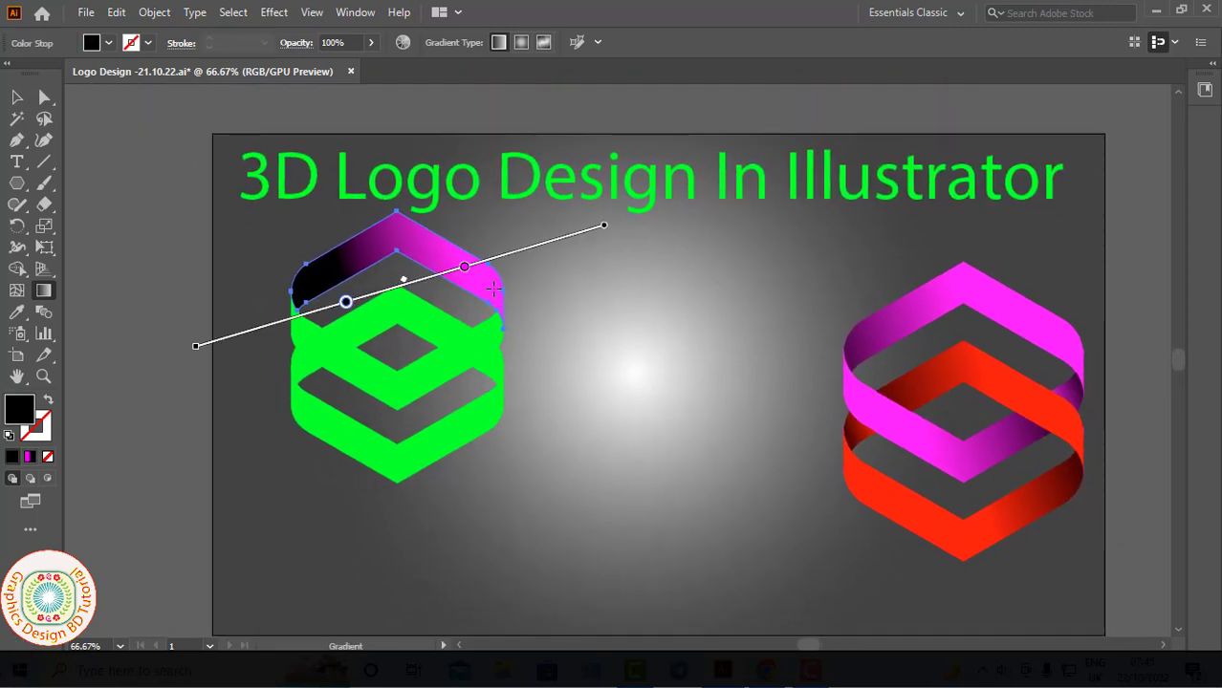
pyautogui.moveTo(570, 253); pyautogui.dragTo(110, 396)
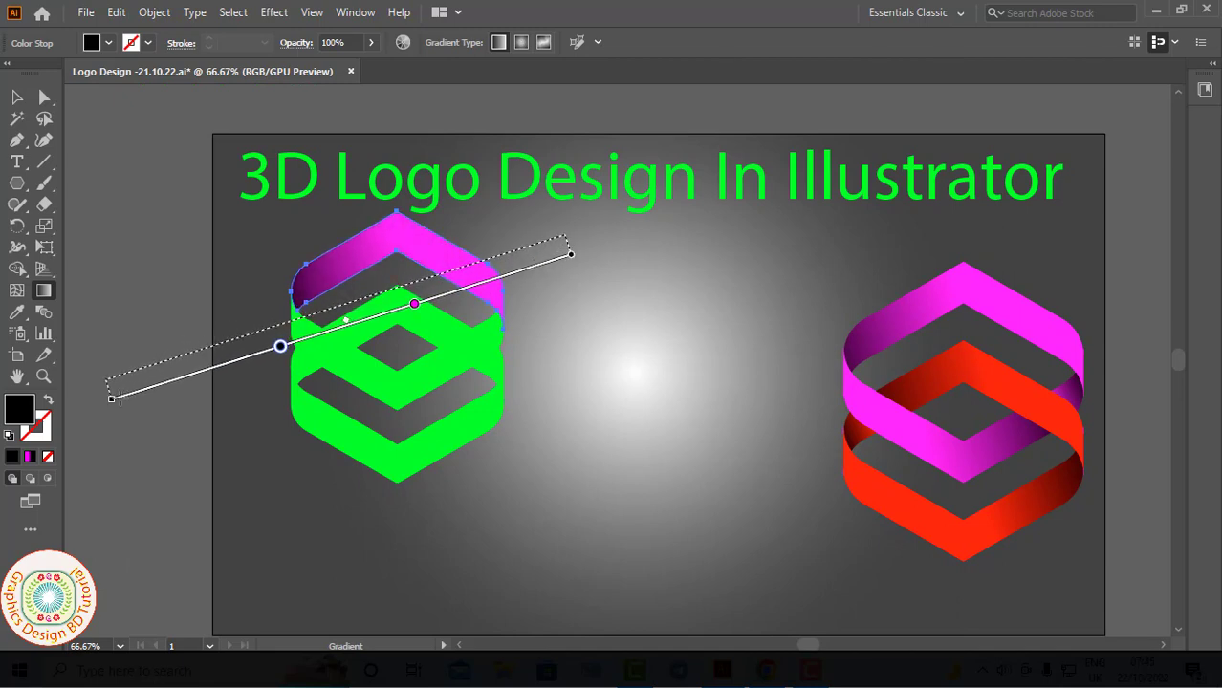
pyautogui.moveTo(103, 403); pyautogui.dragTo(103, 403)
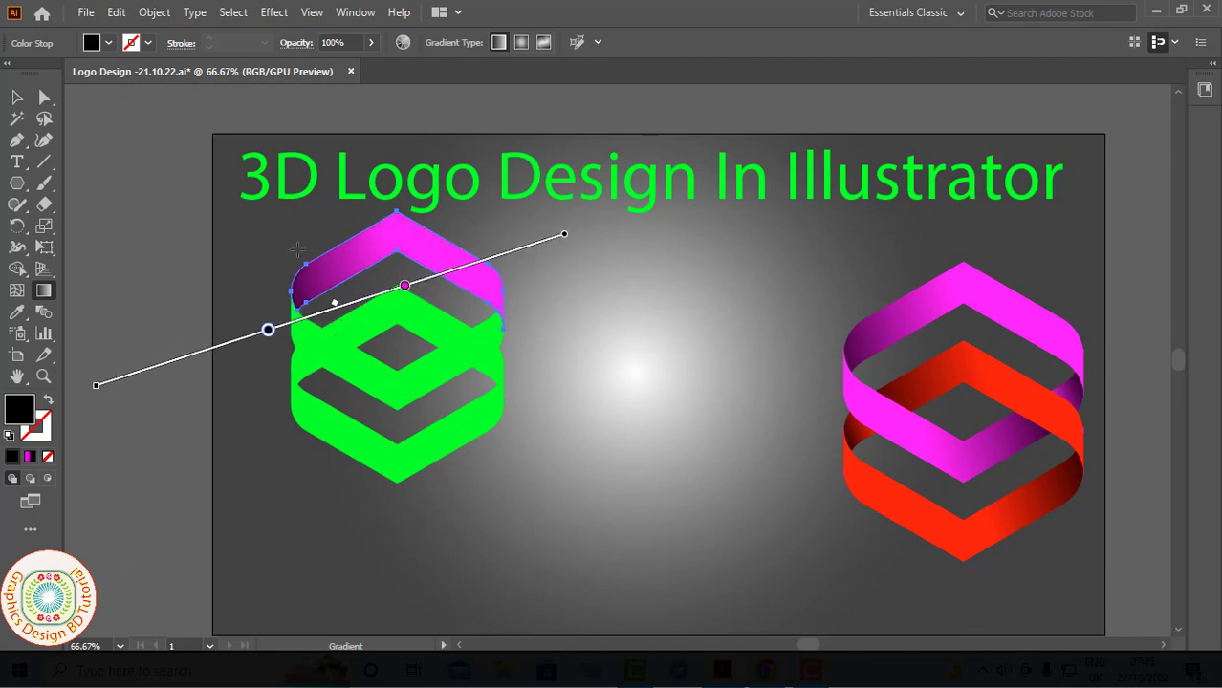
# - Copy the magenta gradient to the upper ring's lower band and stretch it so the band darkens toward its right end
pyautogui.press('v')
pyautogui.click(402, 386)
pyautogui.press('i')
pyautogui.click(397, 244)
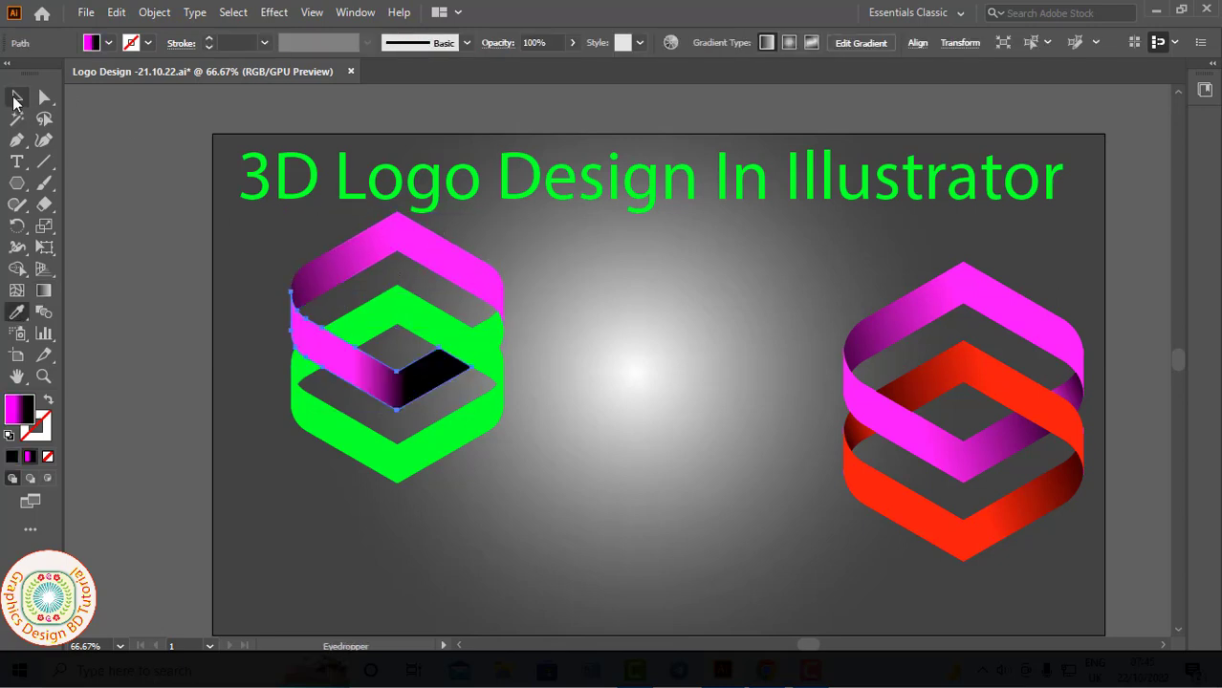
pyautogui.click(45, 293)
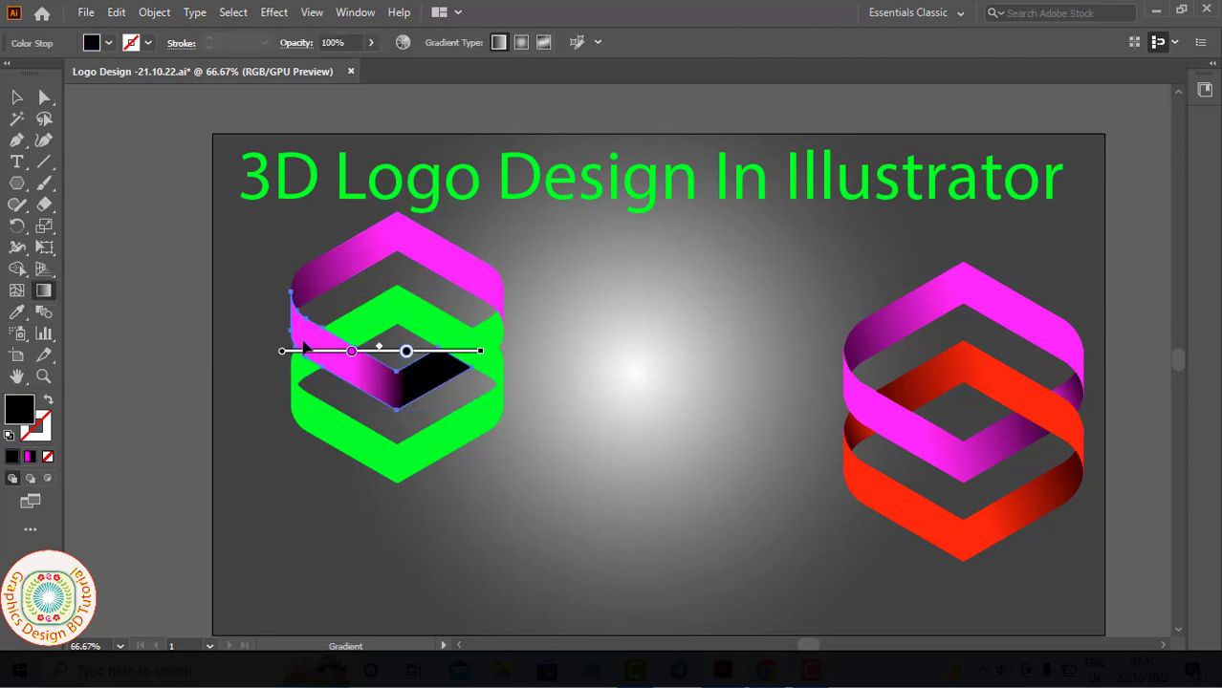
pyautogui.moveTo(253, 354); pyautogui.dragTo(662, 300)
pyautogui.press('v')
pyautogui.click(577, 342)
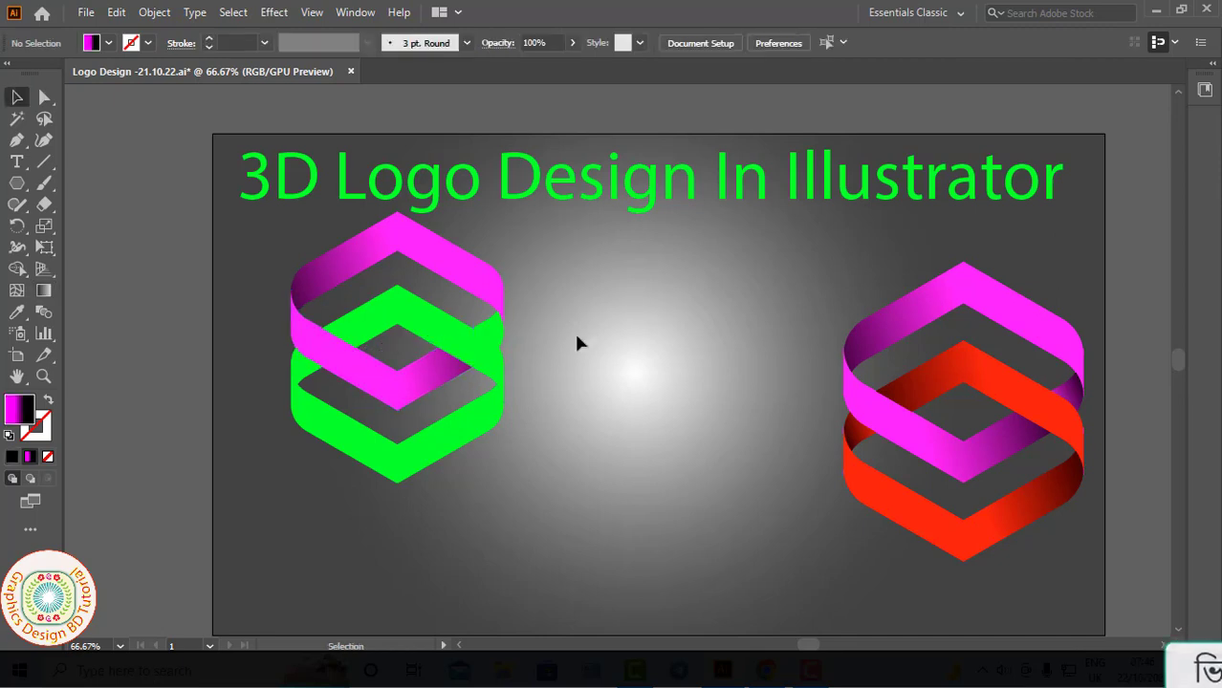
# - Fill the small right-hand fragment of the upper ring with the magenta gradient, darkening toward the outer edge
pyautogui.click(493, 331)
pyautogui.click(44, 292)
pyautogui.click(498, 330)
pyautogui.moveTo(421, 349); pyautogui.dragTo(556, 314)
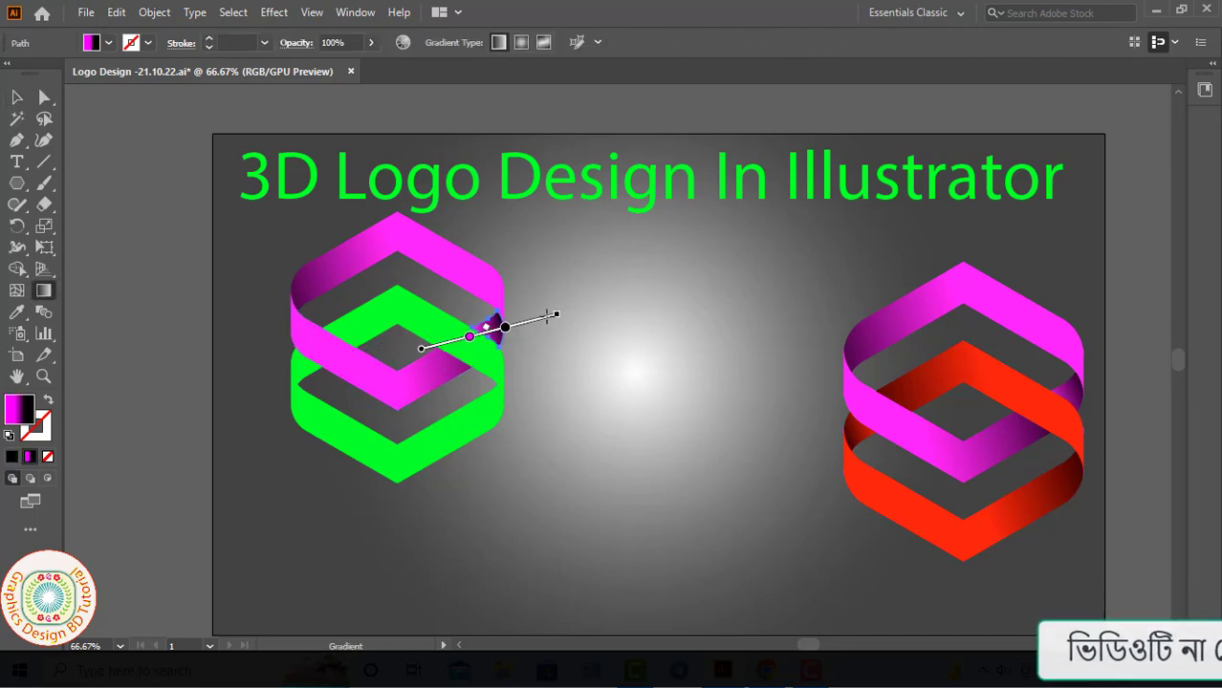
pyautogui.moveTo(399, 367); pyautogui.dragTo(595, 306)
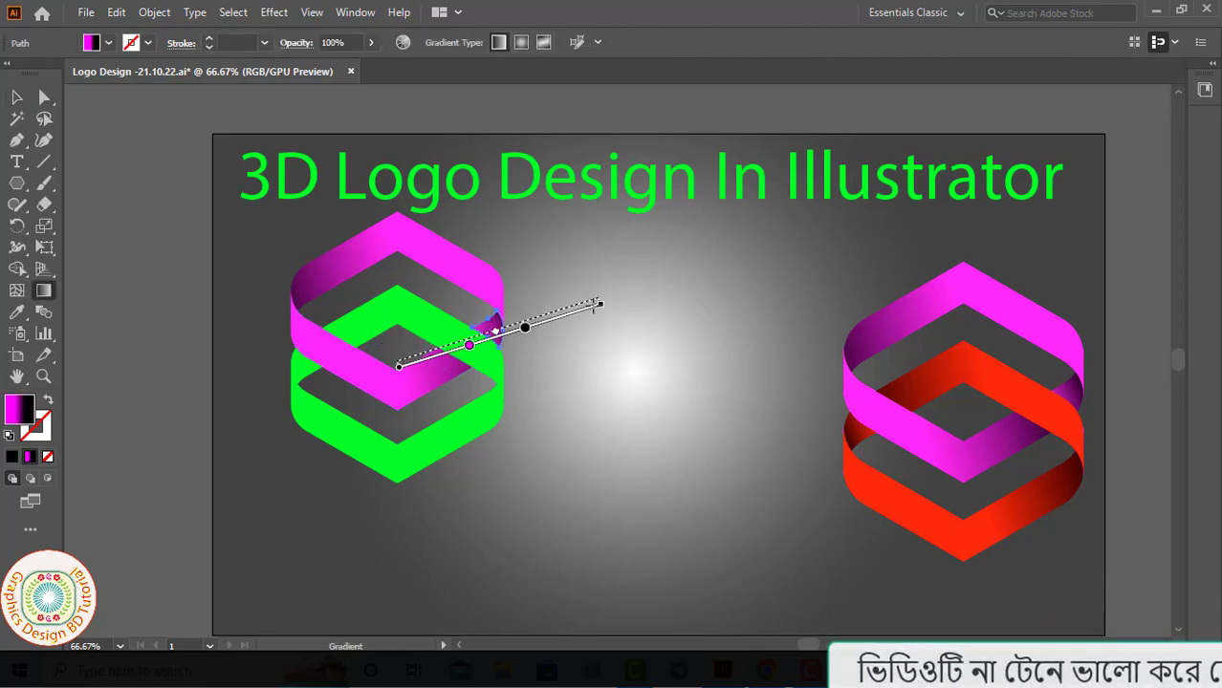
pyautogui.press('v')
pyautogui.click(608, 344)
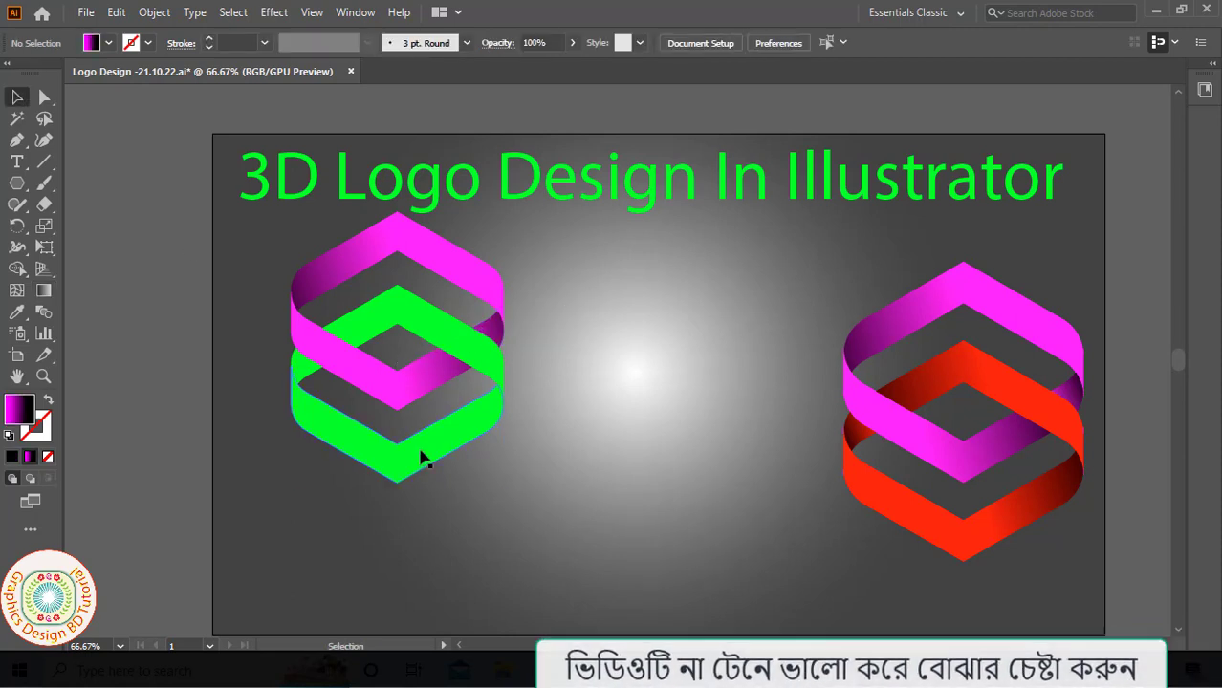
# - Give the bottom chevron a linear red-to-black gradient that darkens toward its right end
pyautogui.click(424, 459)
pyautogui.click(43, 292)
pyautogui.doubleClick(327, 425)
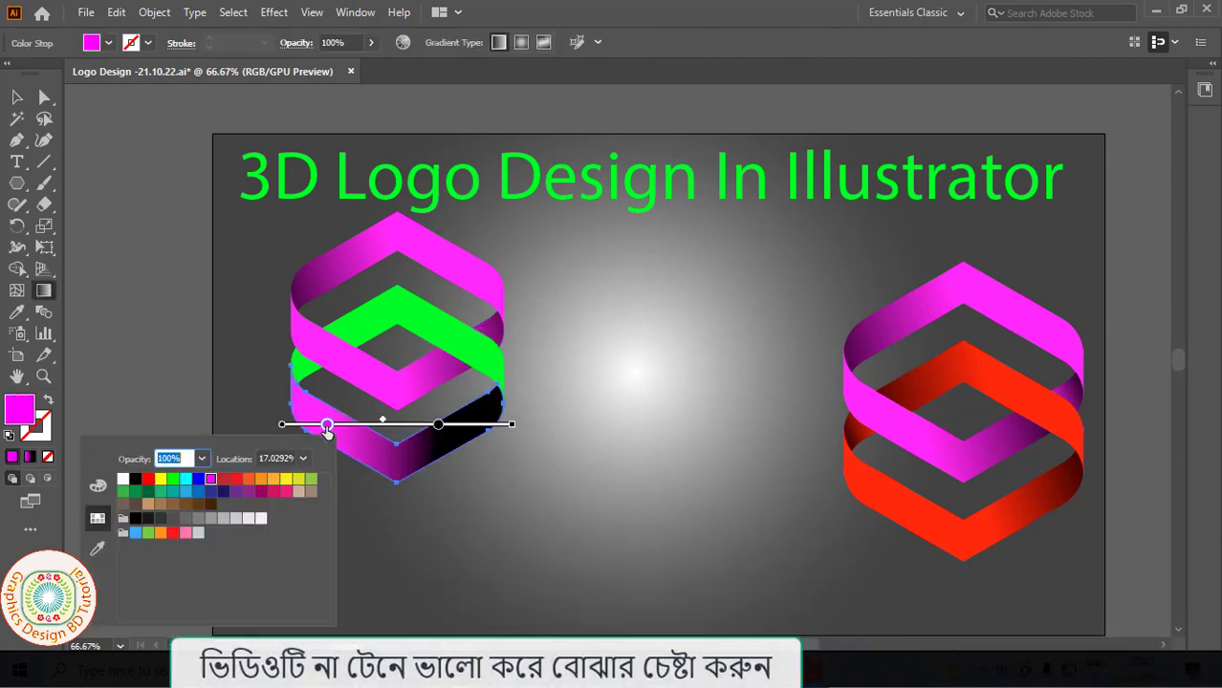
pyautogui.click(148, 478)
pyautogui.click(356, 497)
pyautogui.moveTo(231, 483); pyautogui.dragTo(701, 308)
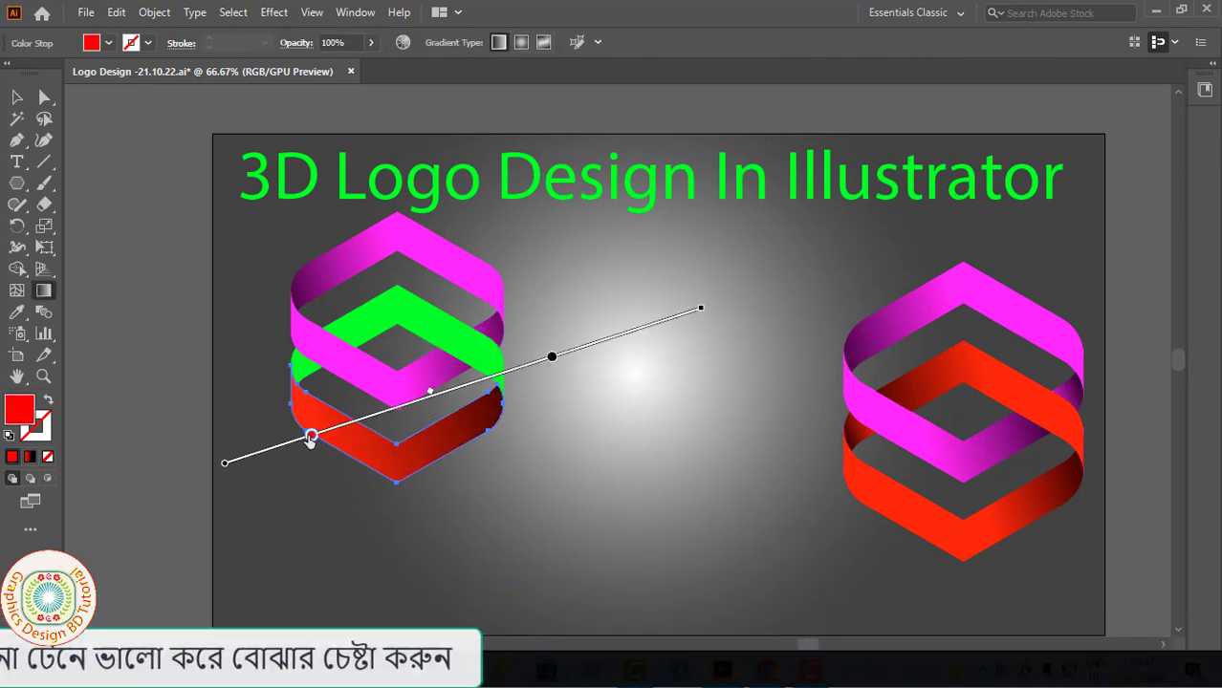
pyautogui.moveTo(310, 431); pyautogui.dragTo(350, 424)
pyautogui.click(17, 98)
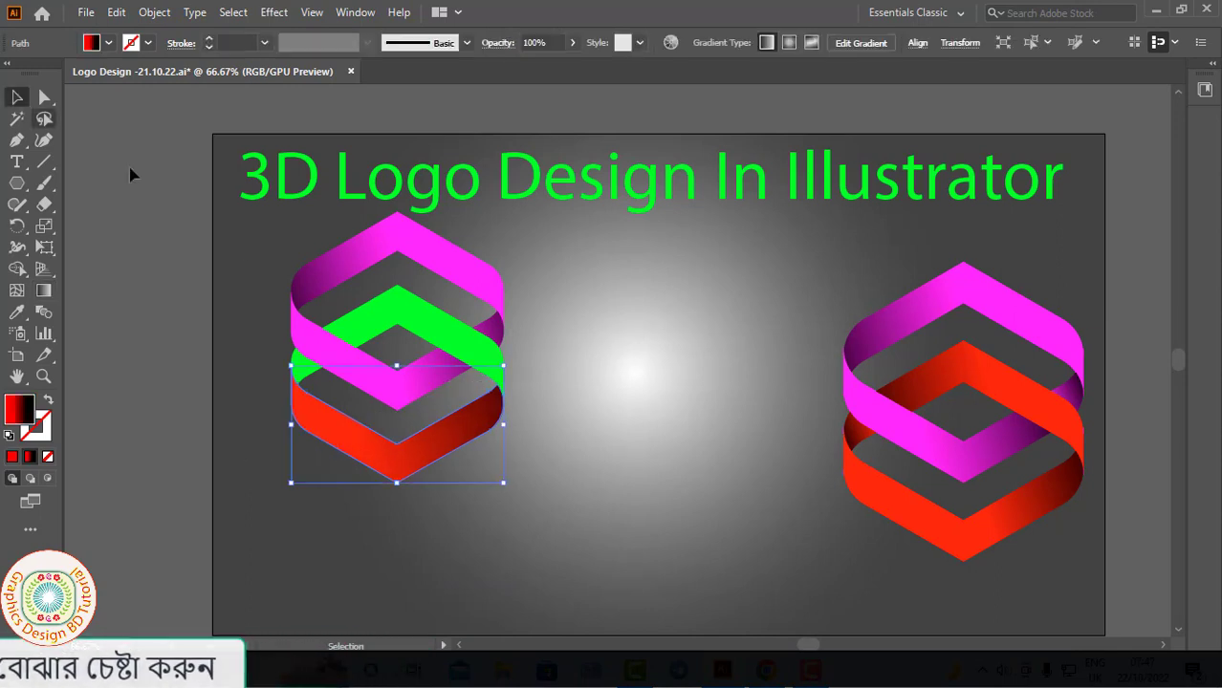
# - Apply the red-to-black gradient to the lower ring's upper chevron, angled so it darkens toward its left end
pyautogui.click(130, 172)
pyautogui.click(365, 333)
pyautogui.click(48, 292)
pyautogui.click(413, 314)
pyautogui.moveTo(582, 330); pyautogui.dragTo(156, 352)
# - Fill the small left-hand fragment of the lower ring with the red gradient, darkening toward the outer edge
pyautogui.click(17, 97)
pyautogui.click(372, 401)
pyautogui.click(305, 367)
pyautogui.click(44, 290)
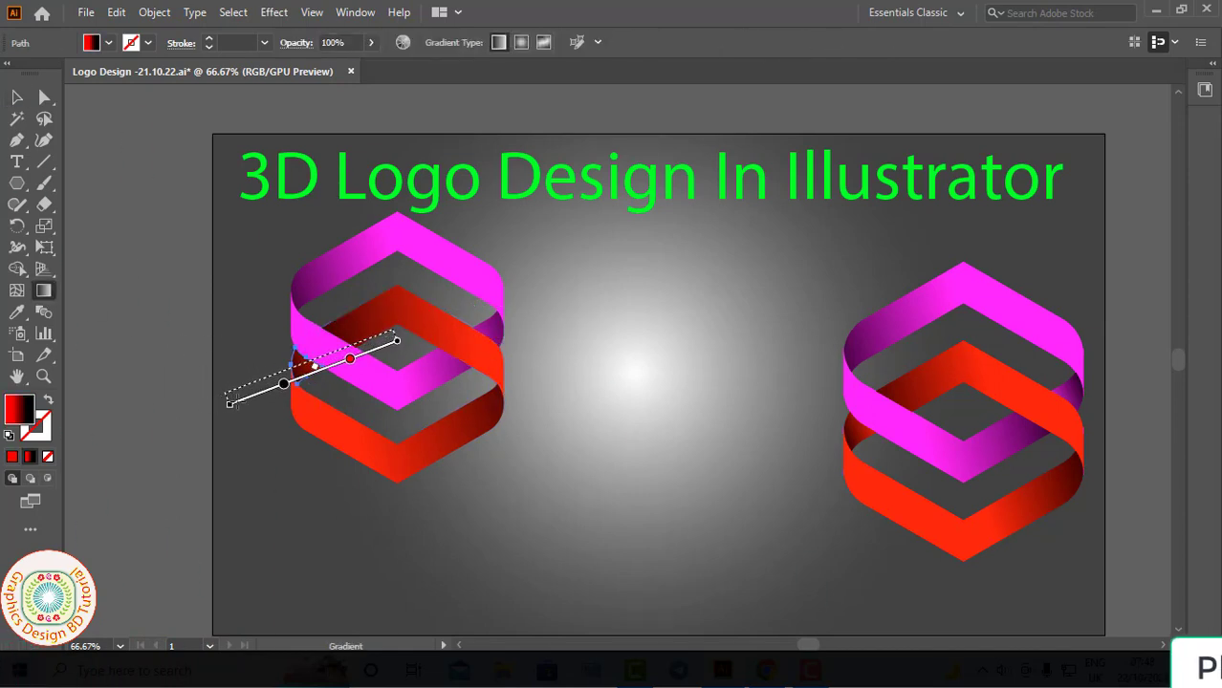
pyautogui.press('v')
pyautogui.click(566, 461)
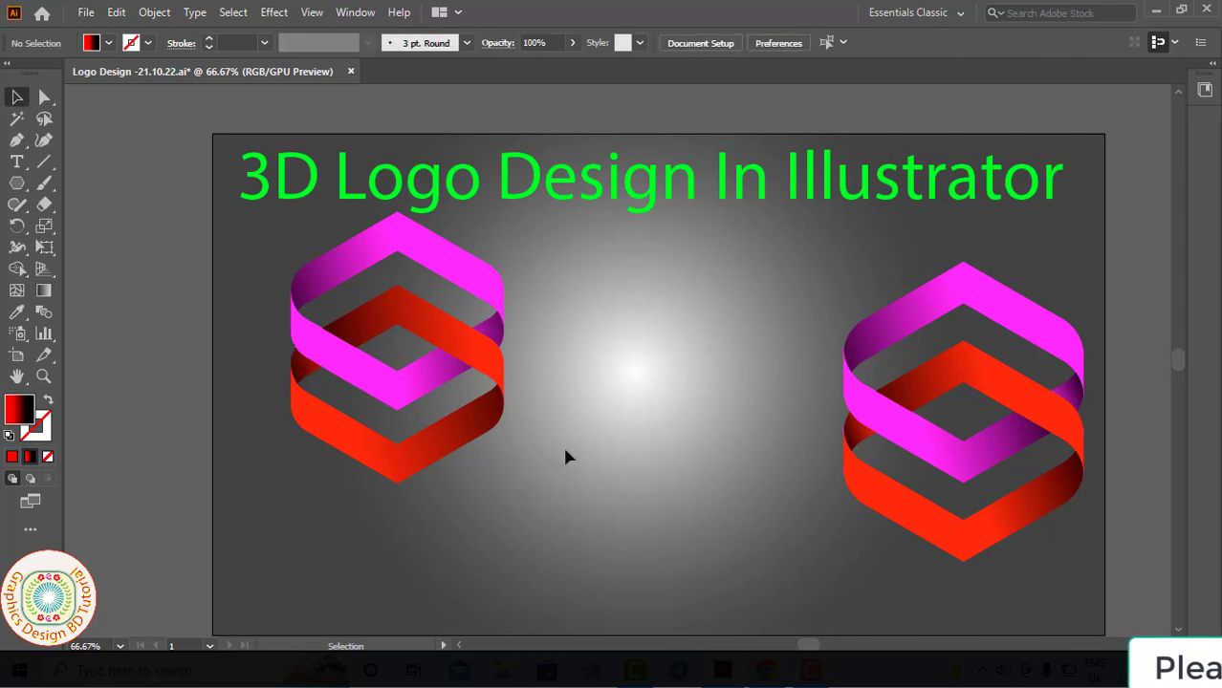
# - Group all pieces of the new logo and delete the reference logo on the right of the artboard
pyautogui.moveTo(580, 507); pyautogui.dragTo(583, 510)
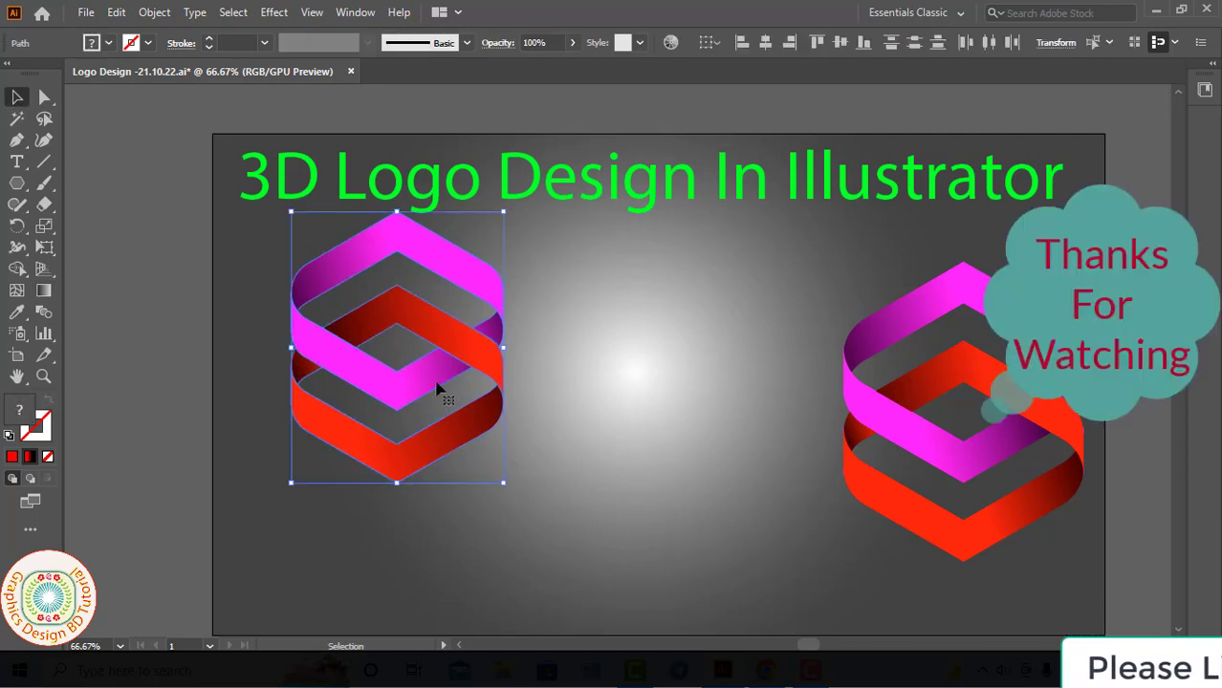
pyautogui.rightClick(444, 407)
pyautogui.click(478, 390)
pyautogui.click(925, 442)
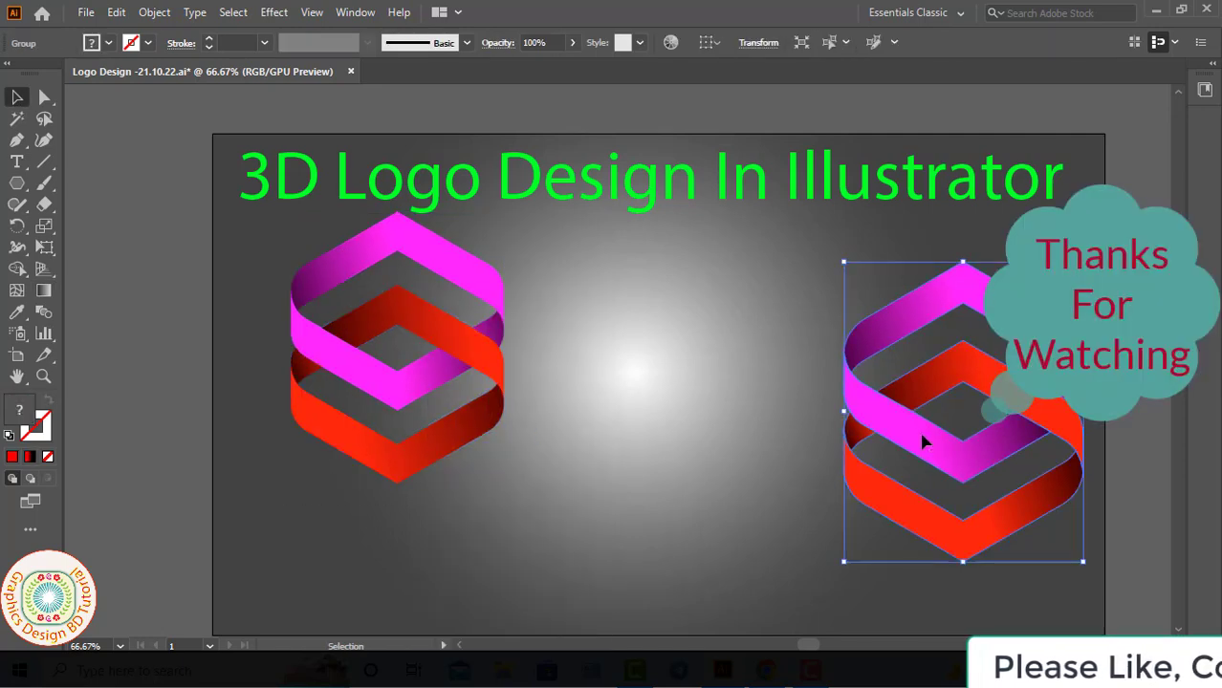
pyautogui.press('Delete')
# - Move the logo group to the centre of the background glow and enlarge it proportionally
pyautogui.moveTo(413, 399); pyautogui.dragTo(619, 417)
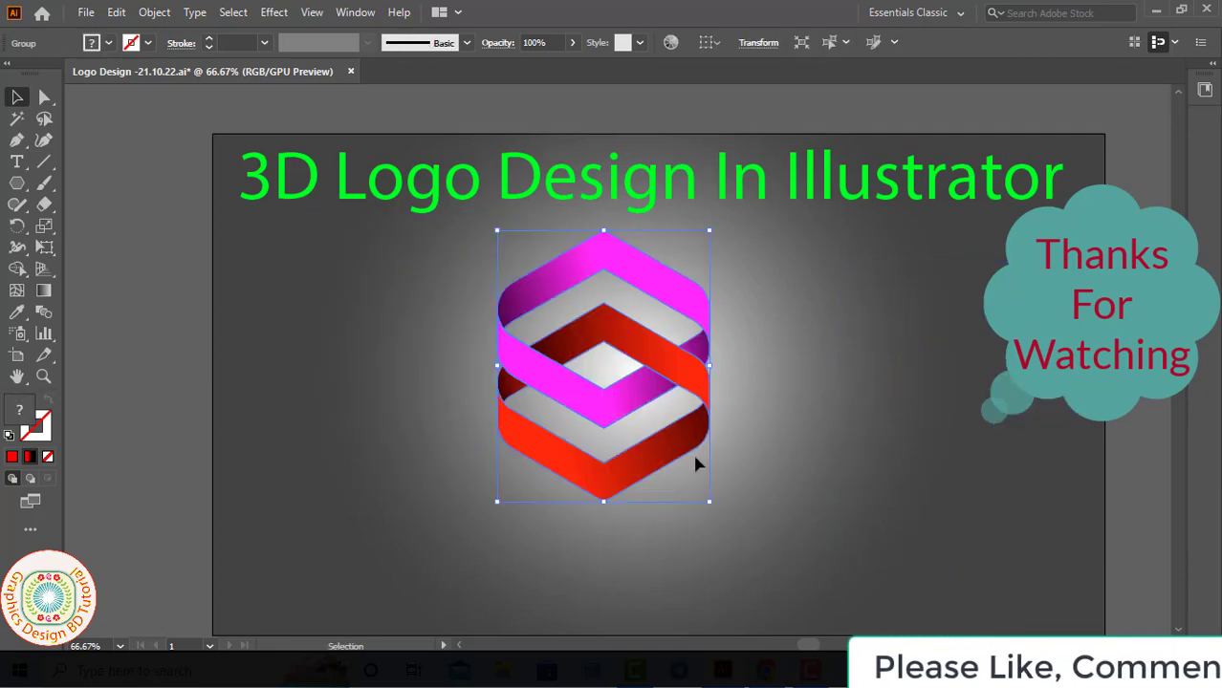
pyautogui.moveTo(715, 503); pyautogui.dragTo(751, 539)
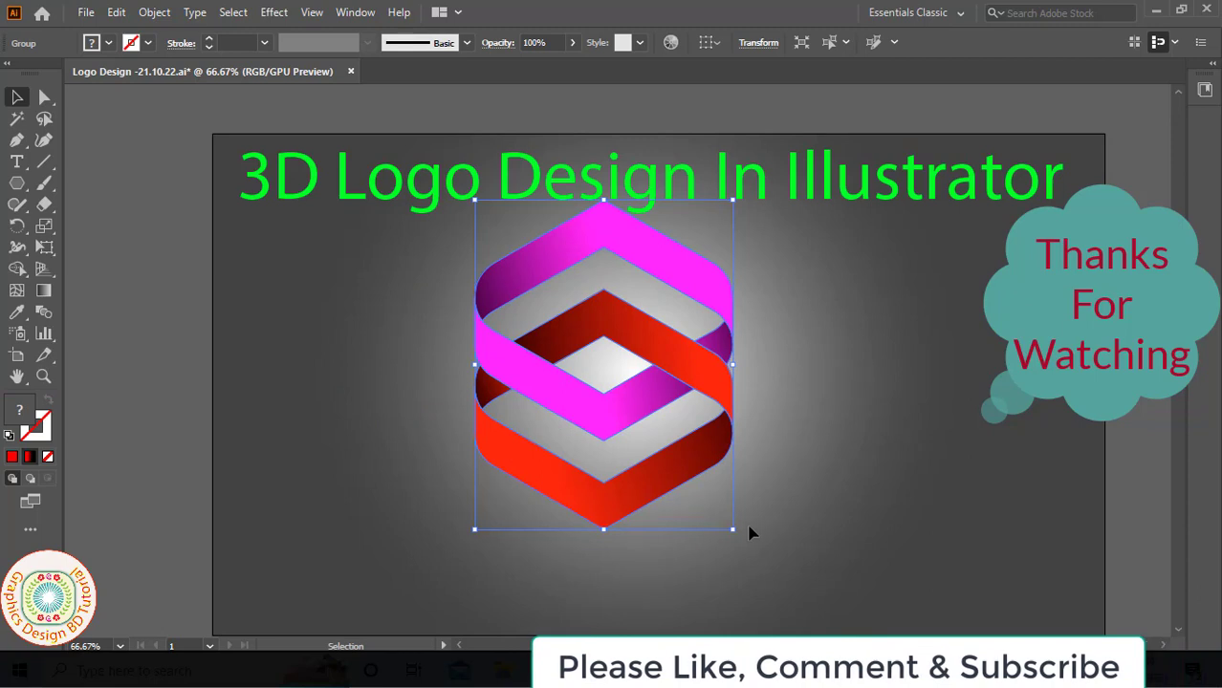
pyautogui.hotkey('shift', 'Right')
pyautogui.hotkey('shift', 'Right')
pyautogui.hotkey('shift', 'Right')
pyautogui.hotkey('shift', 'Right')
pyautogui.press('Down')
pyautogui.press('Down')
pyautogui.press('Down')
pyautogui.press('Right')
pyautogui.press('Right')
pyautogui.press('Right')
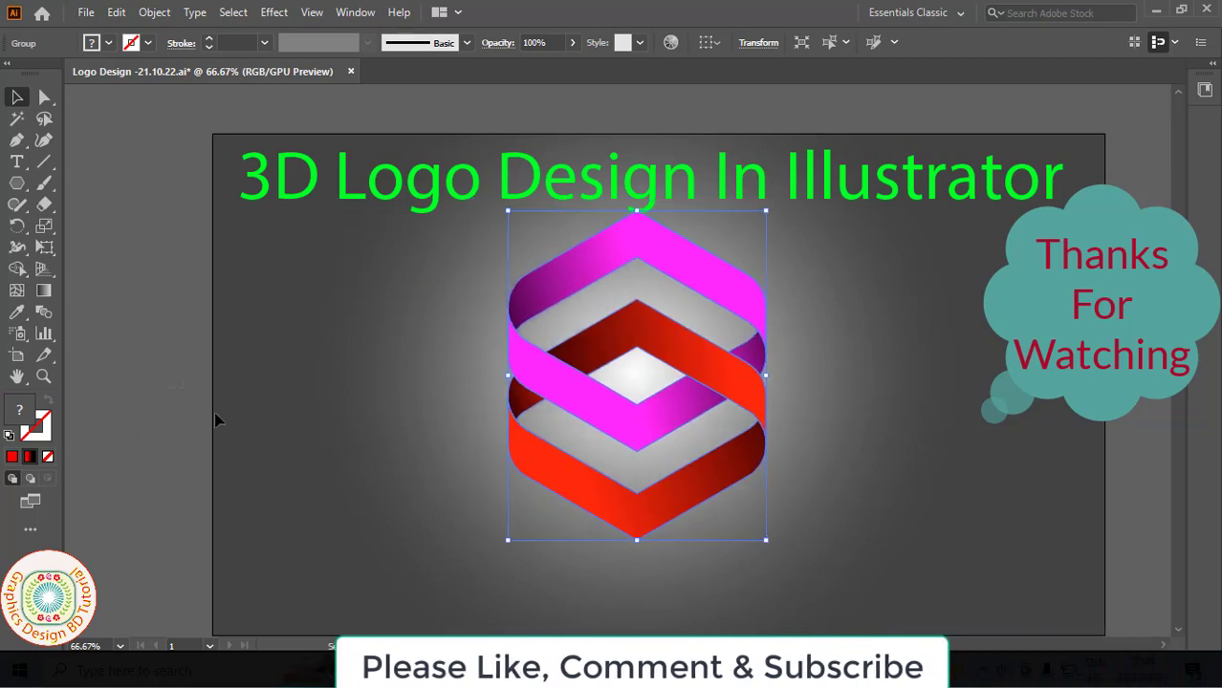
# - Unlock the background rectangle and shift its radial gradient's centre down, moving the dark stop outward near the gradient's end
pyautogui.click(212, 412)
pyautogui.click(154, 13)
pyautogui.click(241, 158)
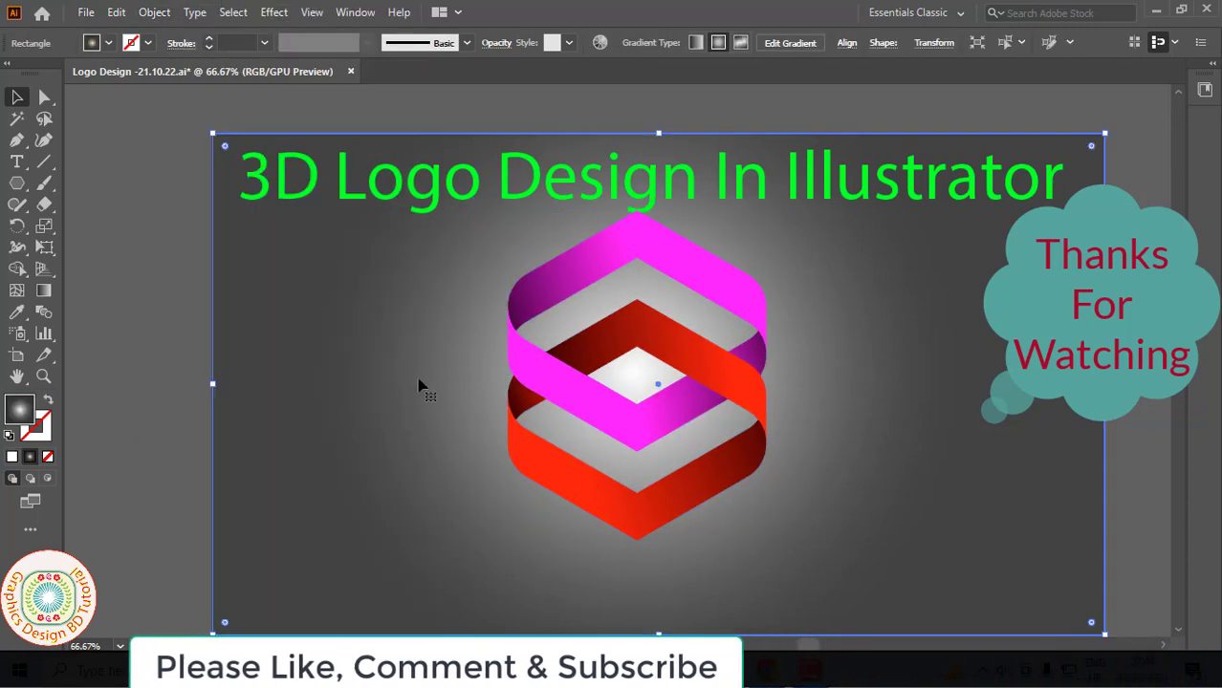
pyautogui.press('g')
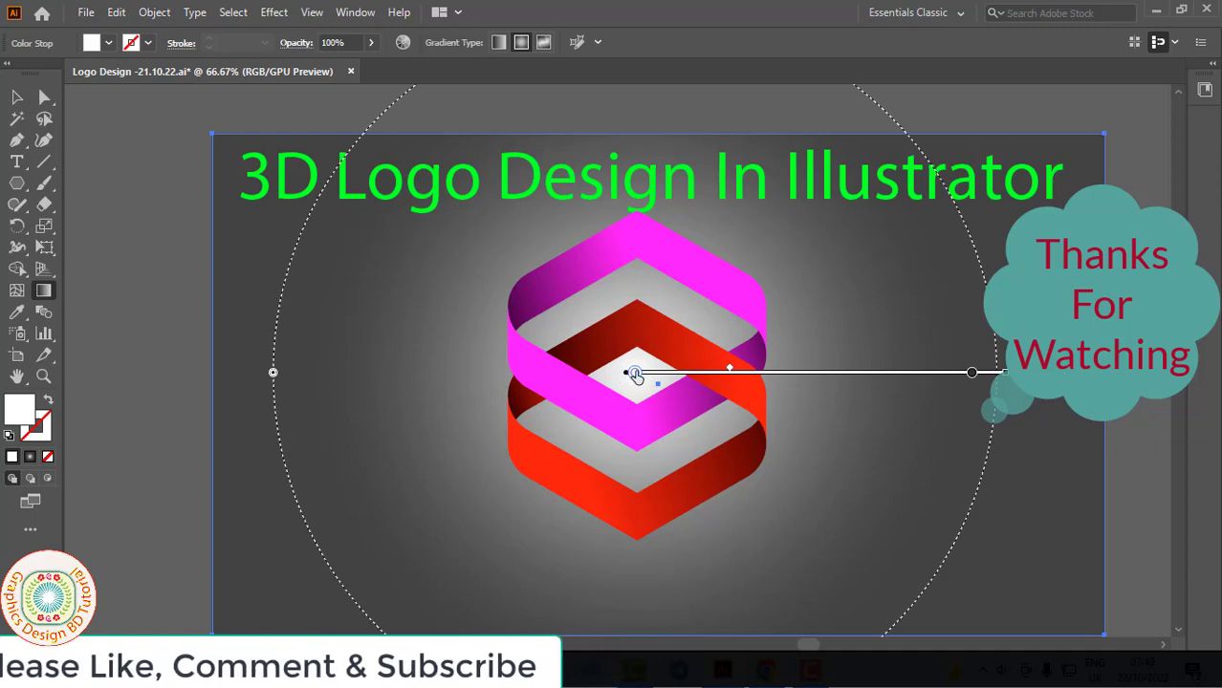
pyautogui.moveTo(635, 377)
pyautogui.mouseDown()
pyautogui.moveTo(642, 432)
pyautogui.moveTo(755, 455)
pyautogui.mouseUp()
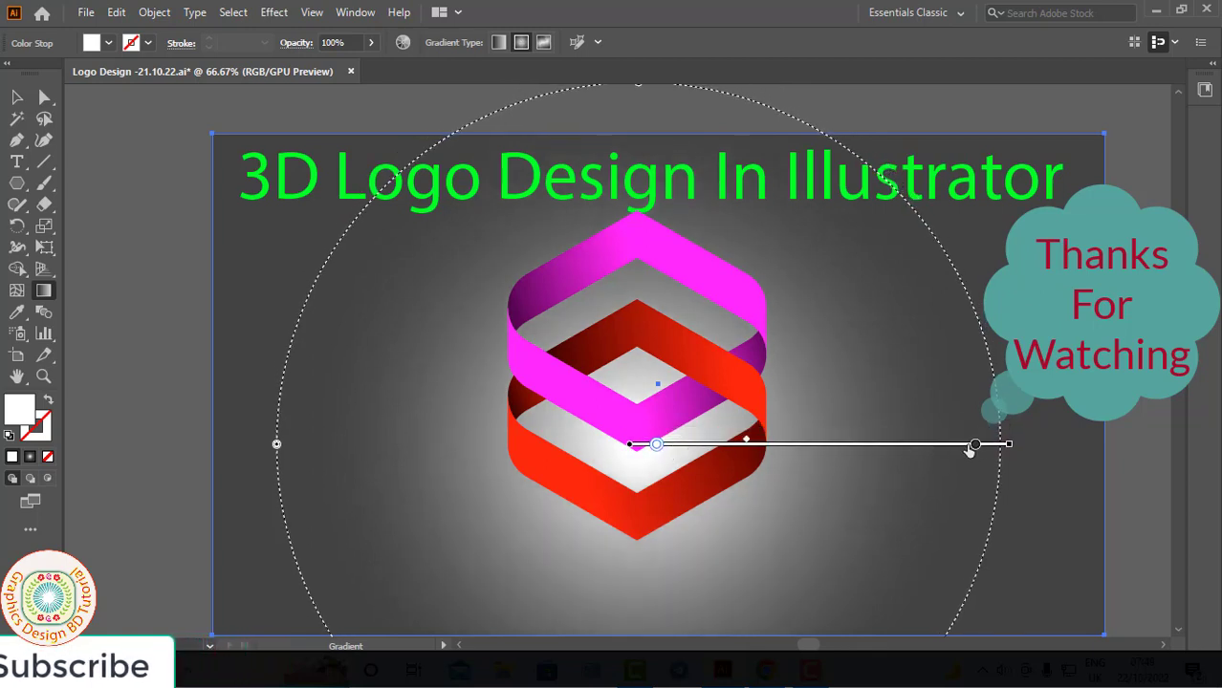
pyautogui.moveTo(938, 446); pyautogui.dragTo(1002, 445)
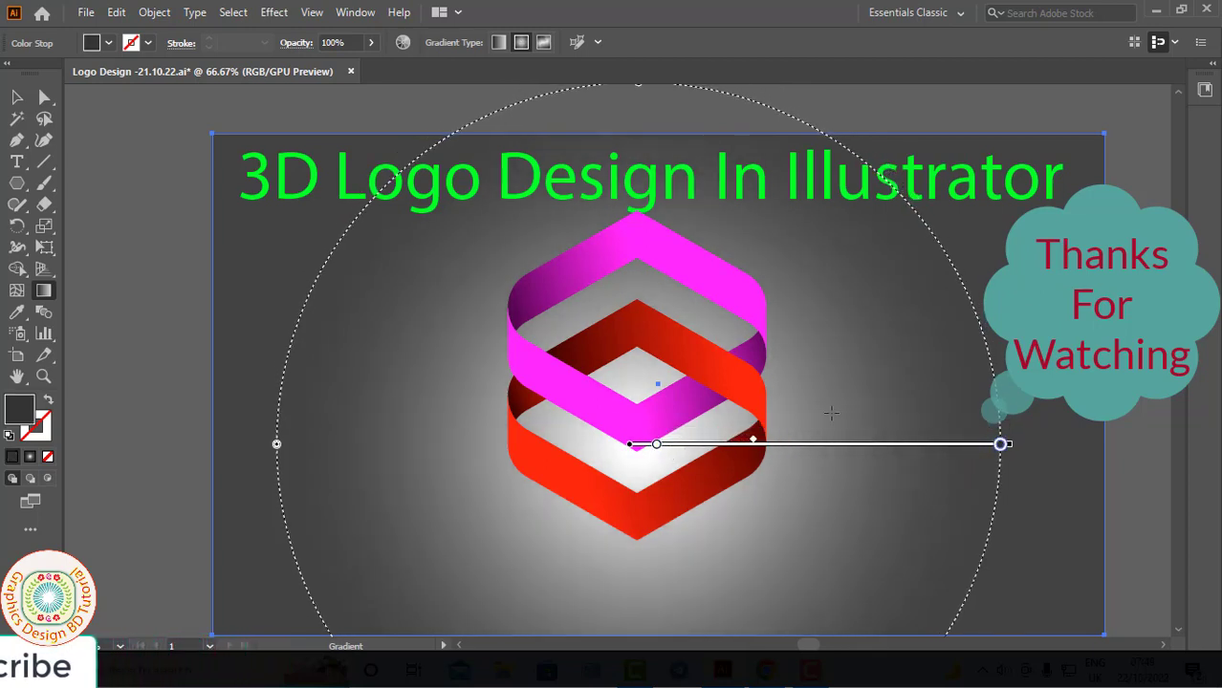
pyautogui.click(17, 99)
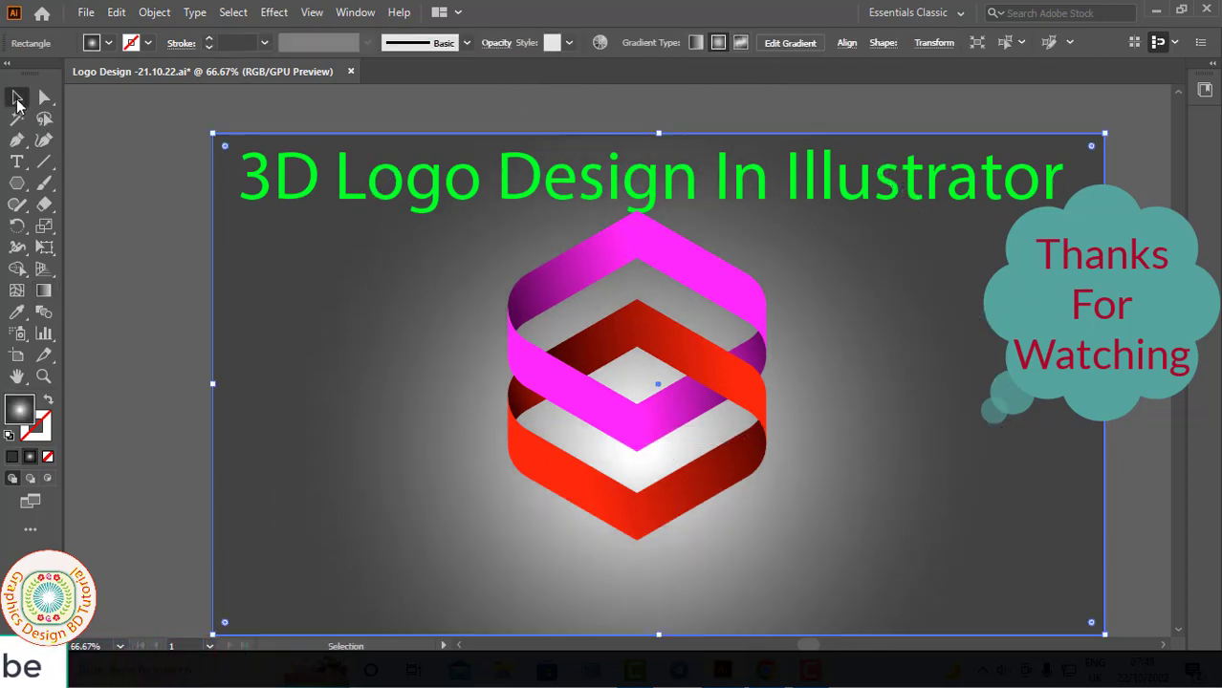
# - Nudge the logo group straight down to leave a gap beneath the title
pyautogui.click(547, 358)
pyautogui.press('Down')
pyautogui.press('Down')
pyautogui.press('Down')
pyautogui.press('Down')
pyautogui.press('Down')
pyautogui.press('Down')
pyautogui.press('Down')
pyautogui.press('Down')
pyautogui.press('Down')
pyautogui.press('Down')
pyautogui.press('Down')
pyautogui.press('Down')
pyautogui.press('Down')
pyautogui.press('Down')
pyautogui.press('Down')
pyautogui.press('Down')
pyautogui.press('Down')
pyautogui.press('Down')
pyautogui.press('Down')
pyautogui.press('Down')
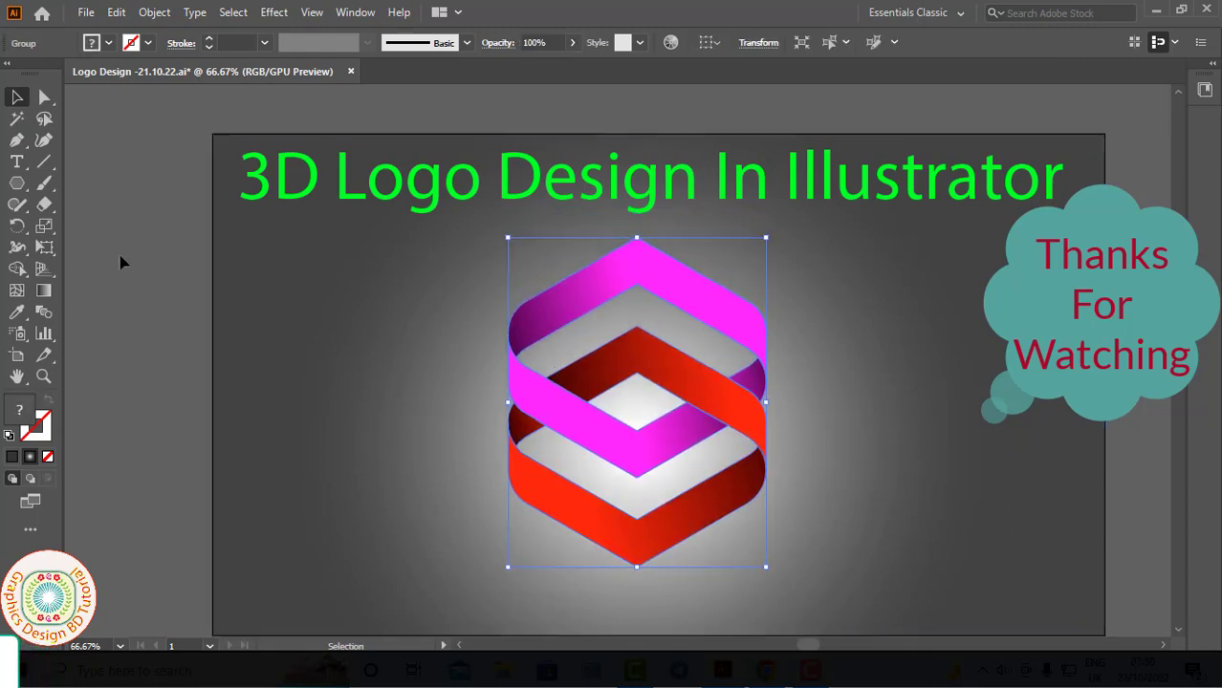